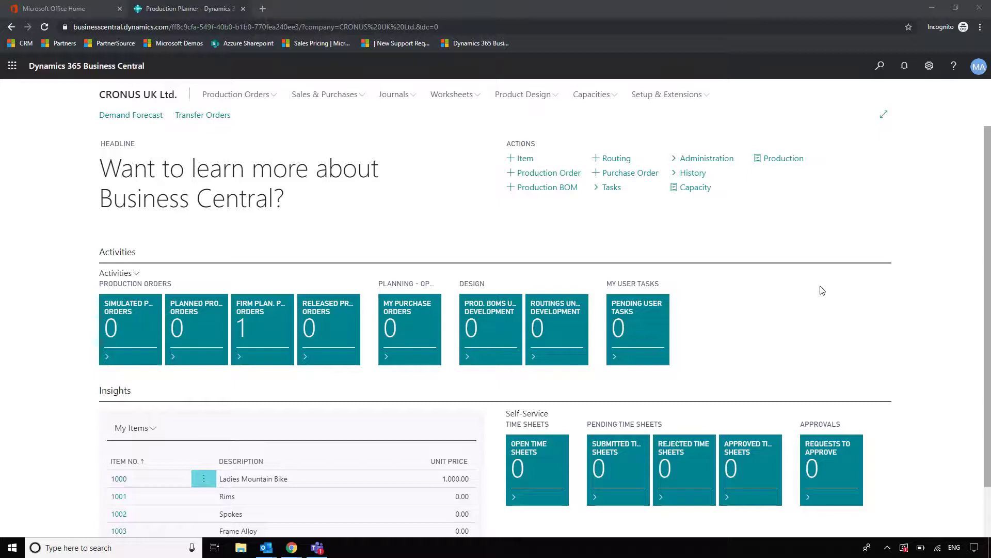
Open firm planned production order FP0002 from the Firm Plan. Prod. Orders list
{"action": "left_click", "coordinate": [255, 330]}
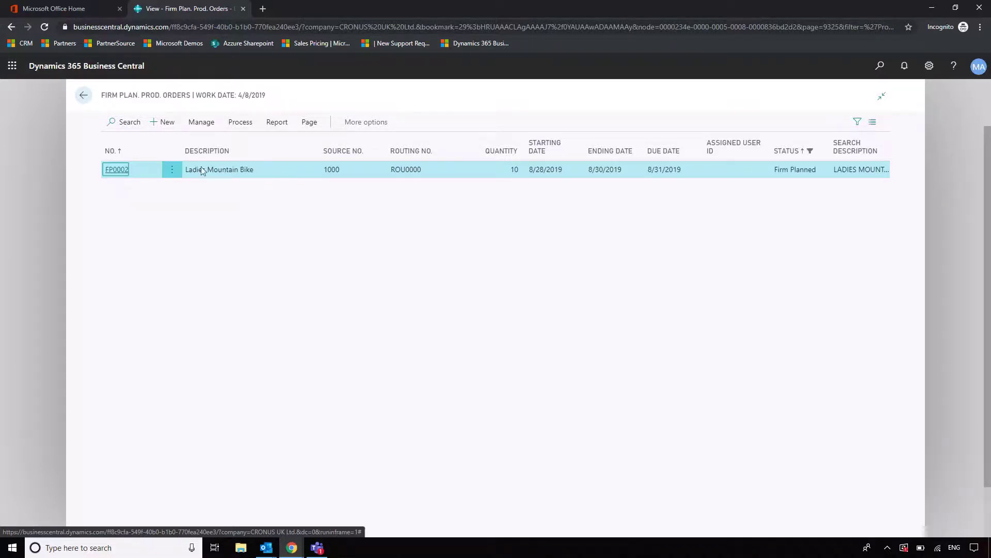
{"action": "left_click", "coordinate": [114, 169]}
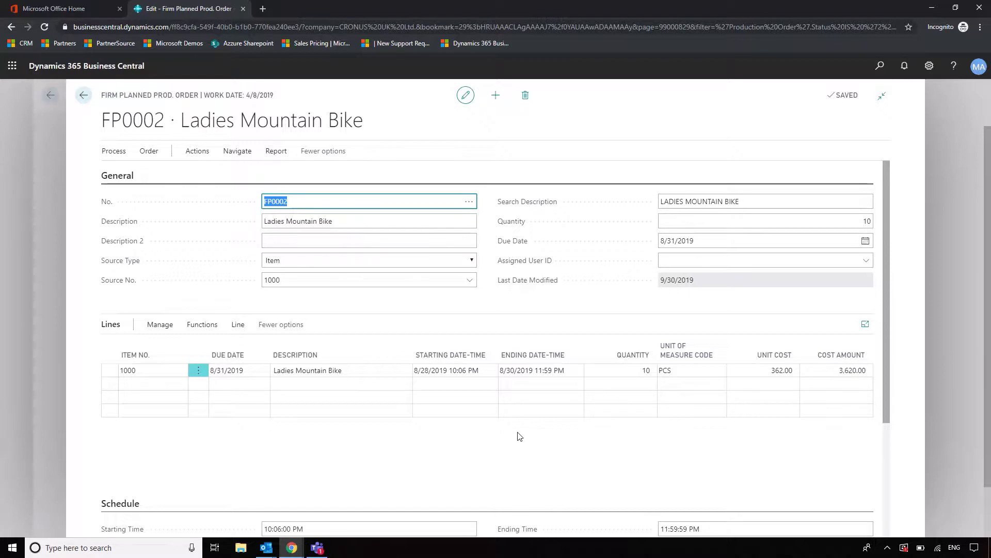
{"action": "scroll", "coordinate": [519, 437], "scroll_direction": "down", "scroll_amount": 3}
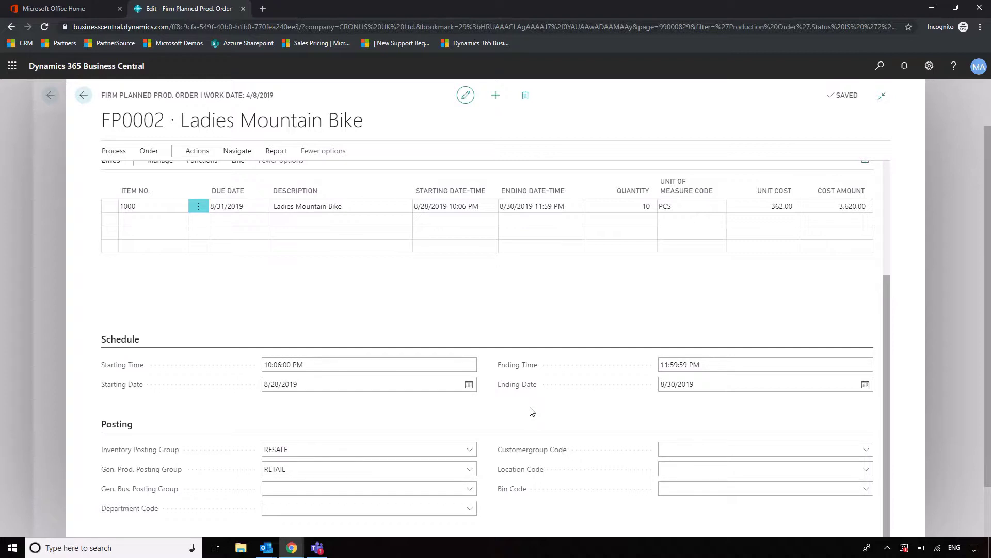
Set Gen. Prod. Posting Group to MANU and Gen. Bus. Posting Group to DOMESTIC
{"action": "left_click", "coordinate": [467, 470]}
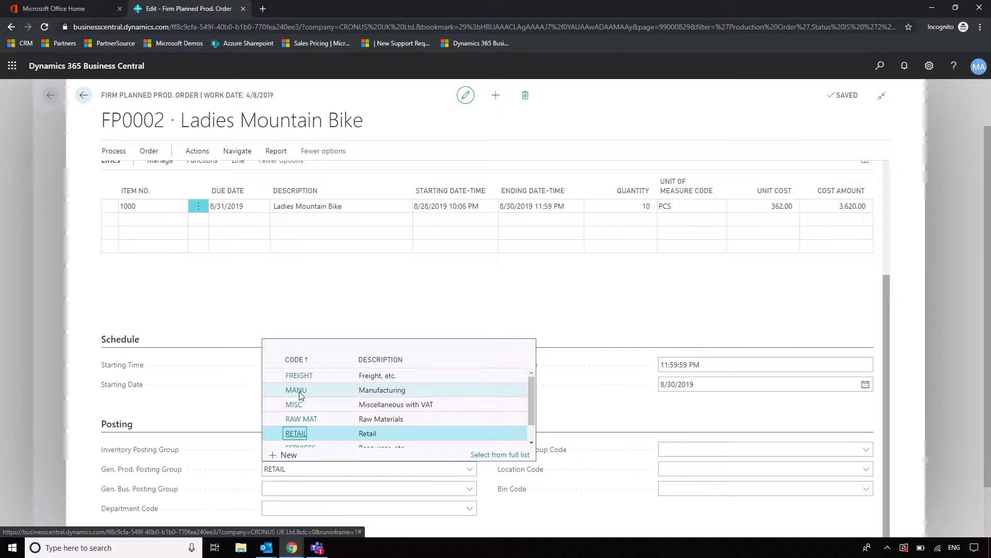
{"action": "left_click", "coordinate": [361, 389]}
{"action": "left_click", "coordinate": [470, 488]}
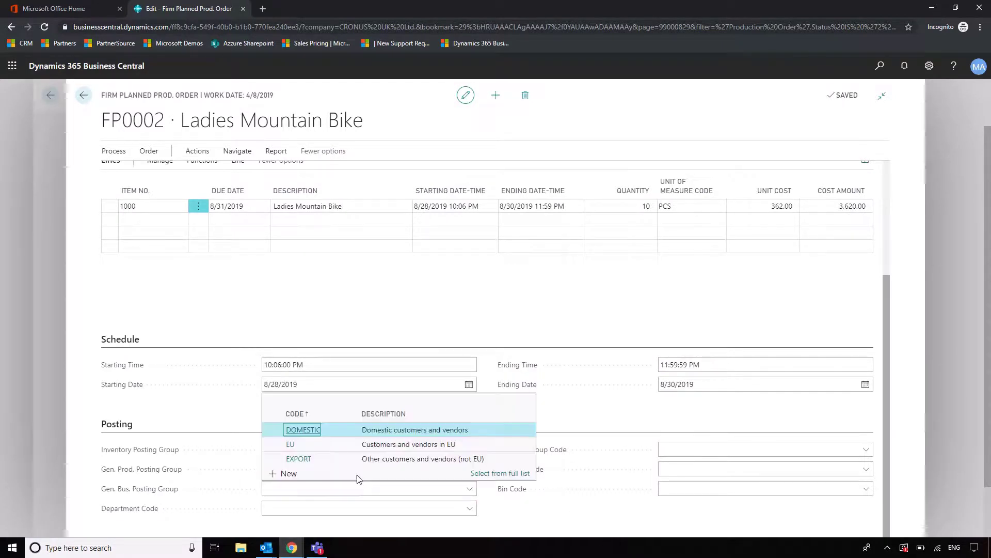
{"action": "left_click", "coordinate": [313, 430]}
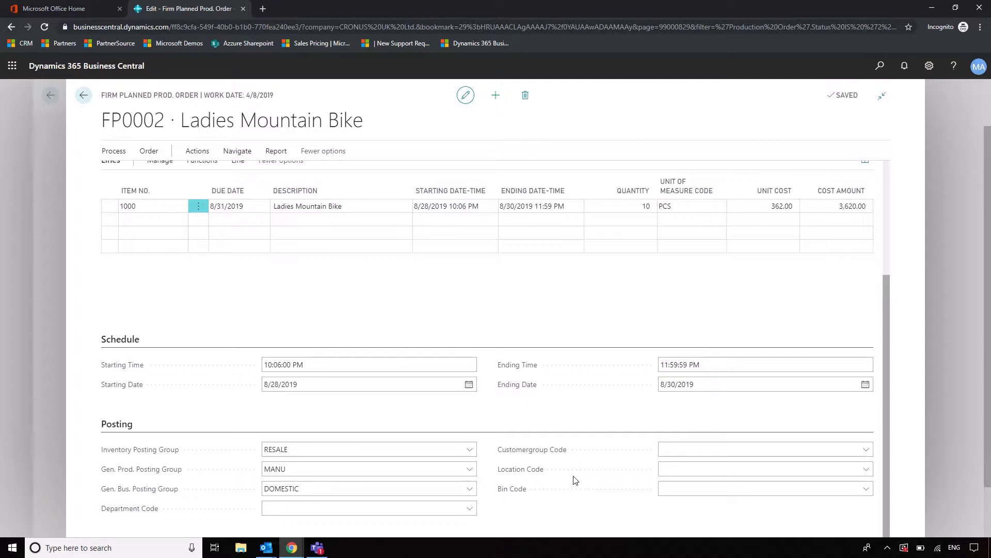
{"action": "scroll", "coordinate": [575, 480], "scroll_direction": "up", "scroll_amount": 3}
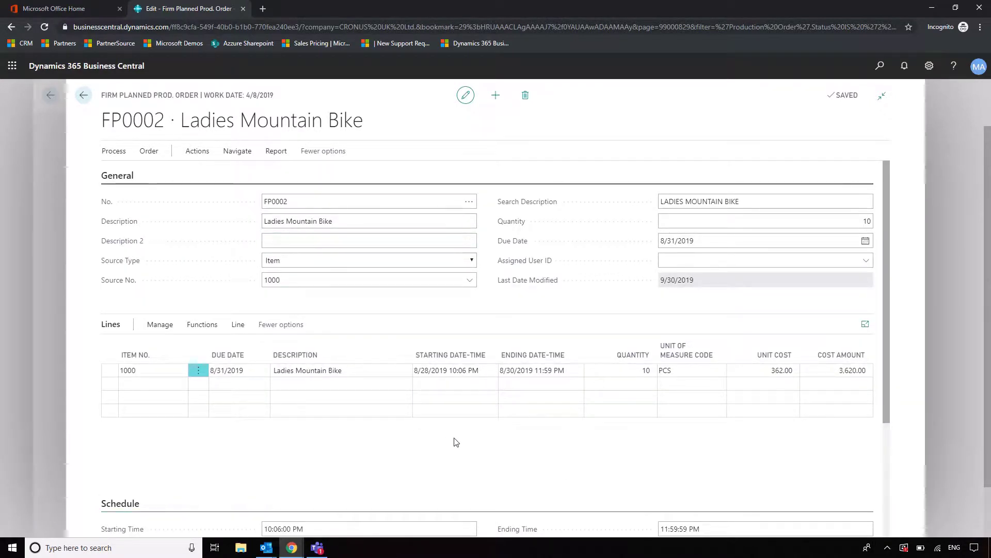
Change FP0002's status to Released and acknowledge the REL0002 confirmation
{"action": "left_click", "coordinate": [120, 154]}
{"action": "left_click", "coordinate": [300, 171]}
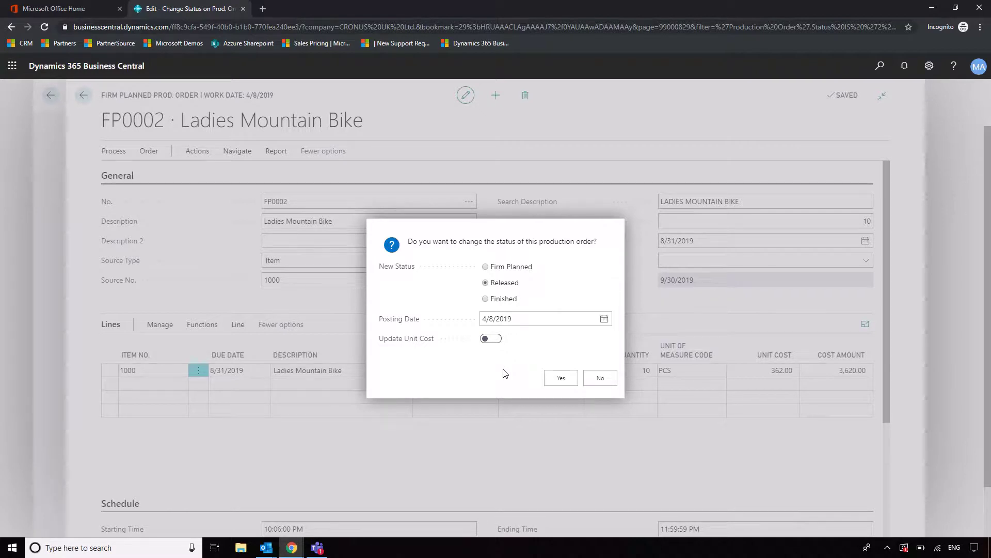
{"action": "left_click", "coordinate": [560, 381]}
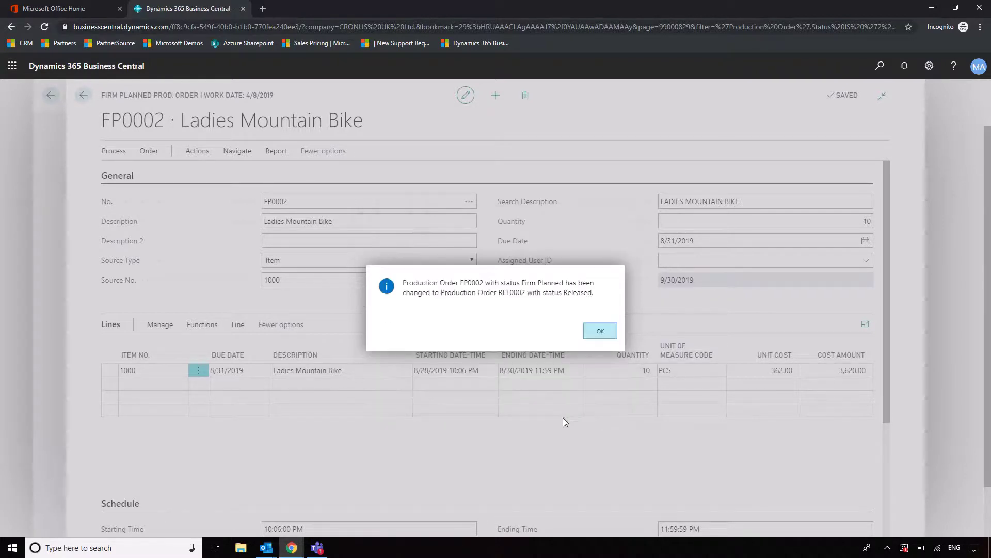
{"action": "left_click", "coordinate": [601, 332]}
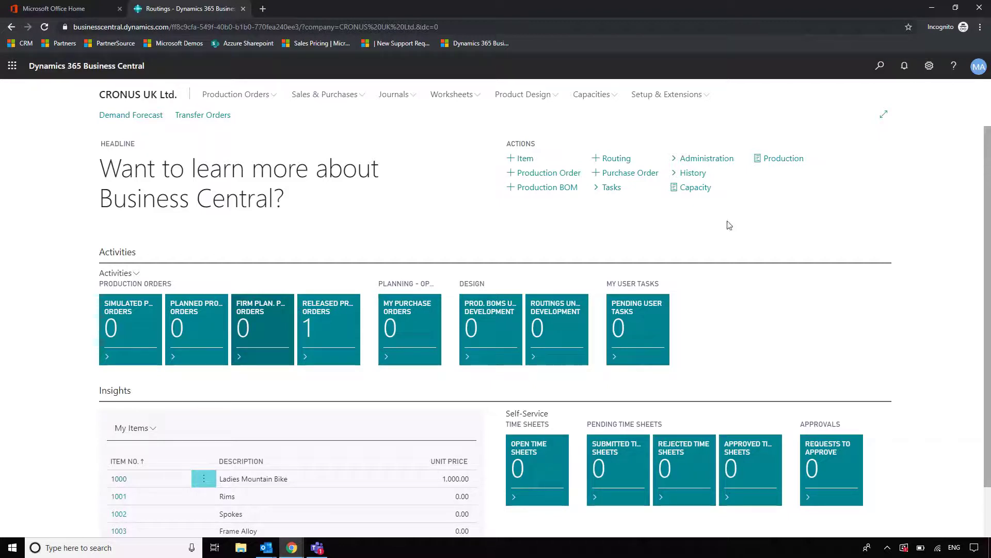
Preview the Capacity Task List report filtered to Work Centre, zoomed in, then close it
{"action": "left_click", "coordinate": [695, 189]}
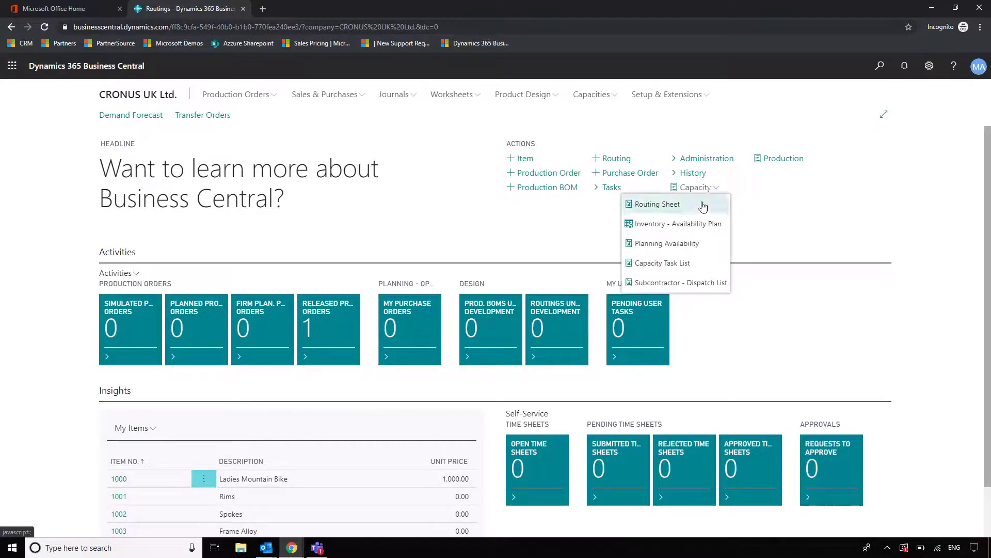
{"action": "left_click", "coordinate": [689, 263]}
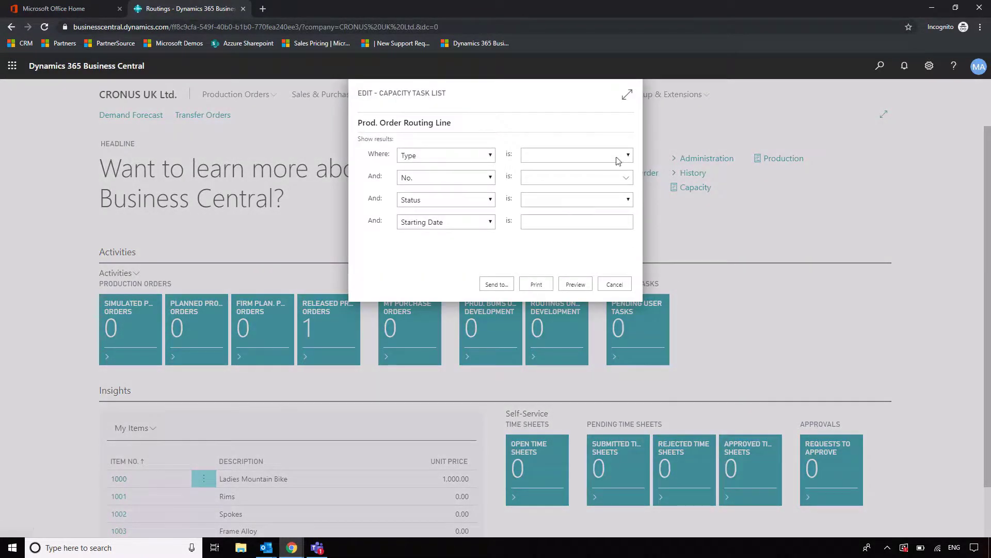
{"action": "left_click", "coordinate": [607, 156]}
{"action": "left_click", "coordinate": [575, 183]}
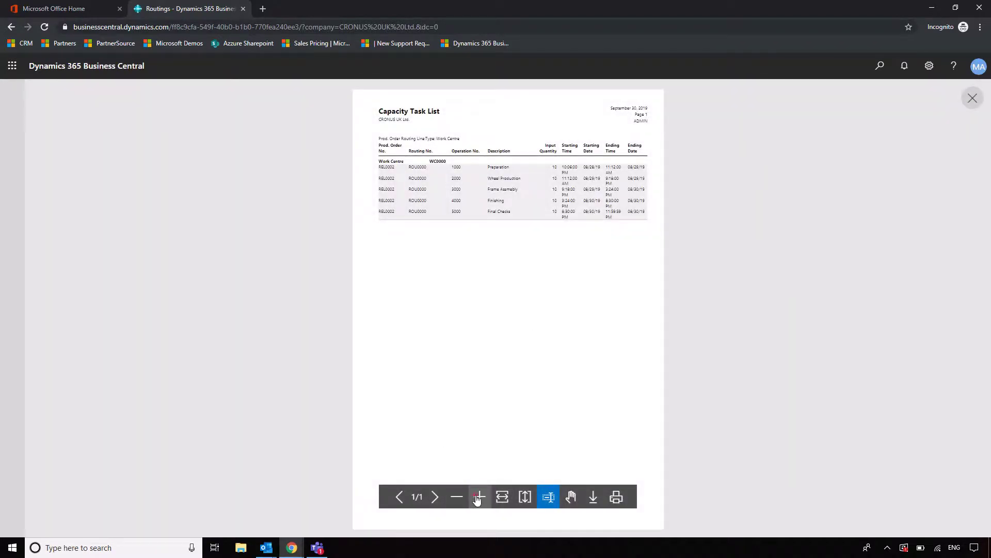
{"action": "left_click", "coordinate": [479, 497]}
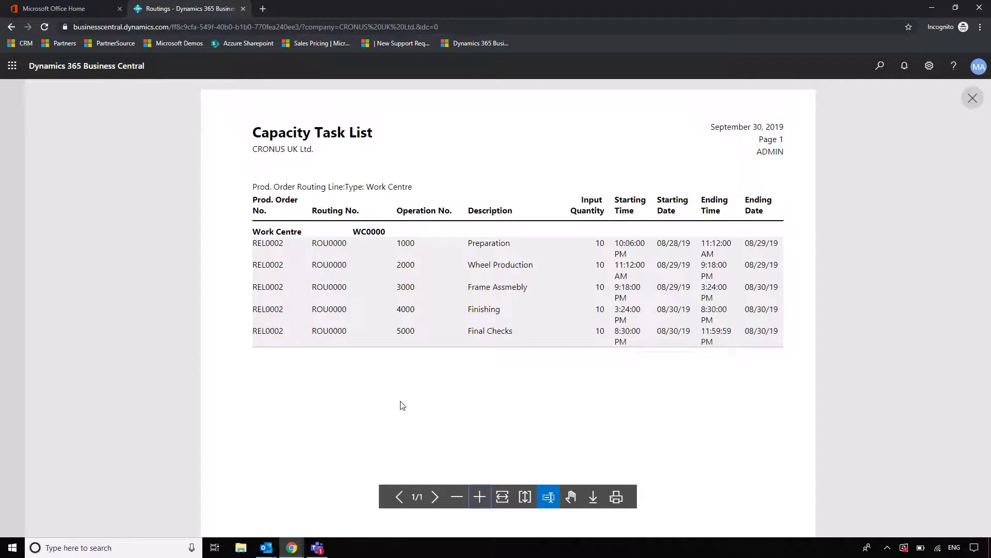
{"action": "key", "text": "Escape"}
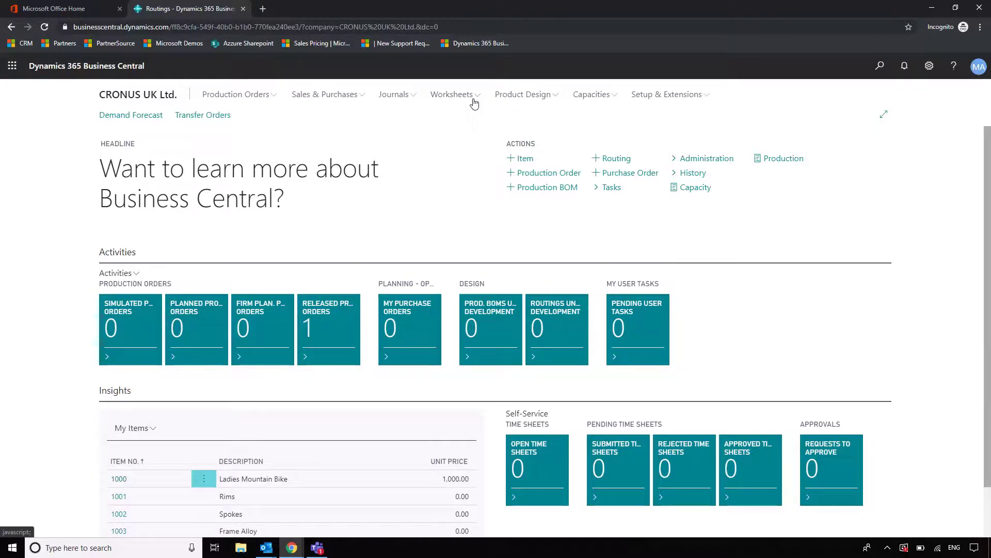
Open the weekly load view for Work Centre 1 from the work centres list
{"action": "left_click", "coordinate": [592, 95]}
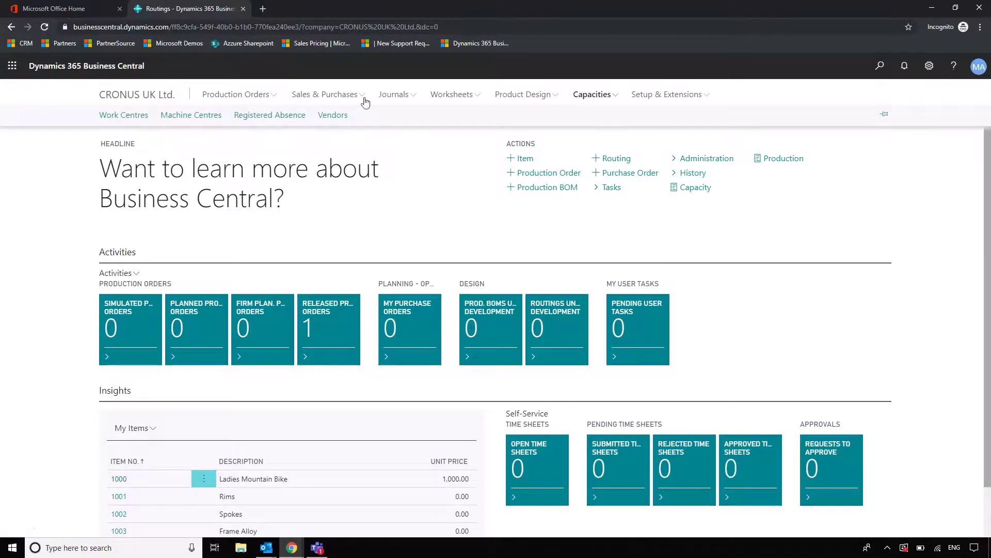
{"action": "left_click", "coordinate": [144, 119]}
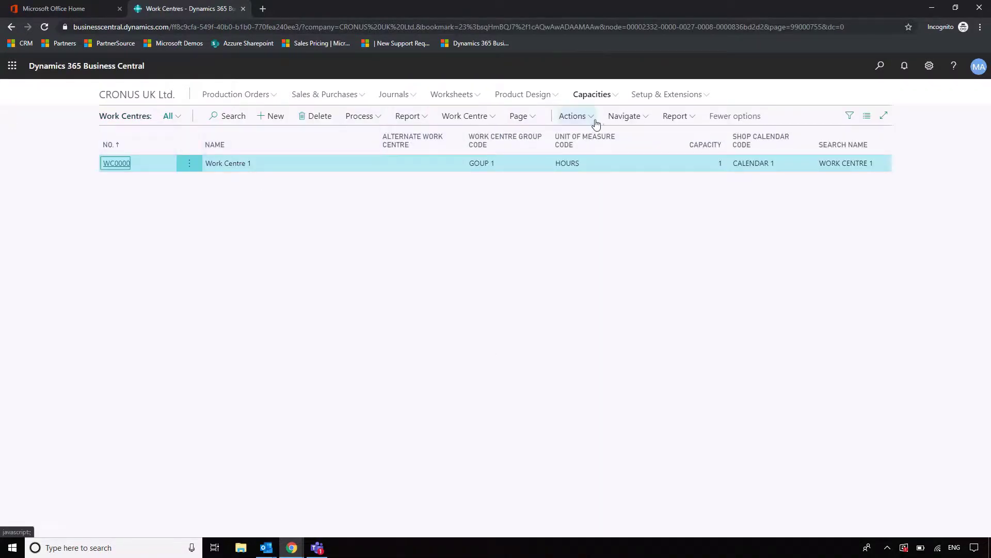
{"action": "left_click", "coordinate": [623, 117]}
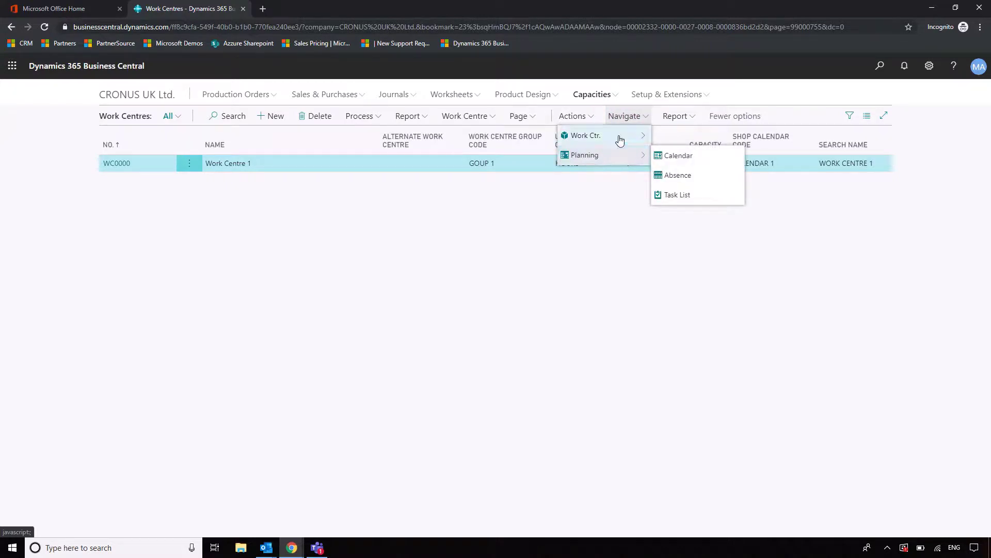
{"action": "mouse_move", "coordinate": [620, 140]}
{"action": "left_click", "coordinate": [695, 195]}
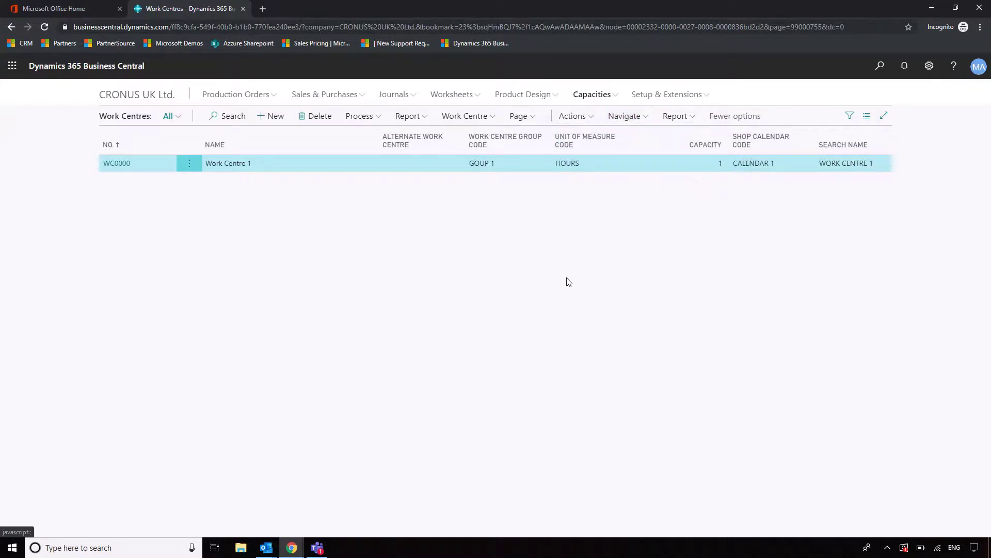
{"action": "scroll", "coordinate": [535, 408], "scroll_direction": "down", "scroll_amount": 3}
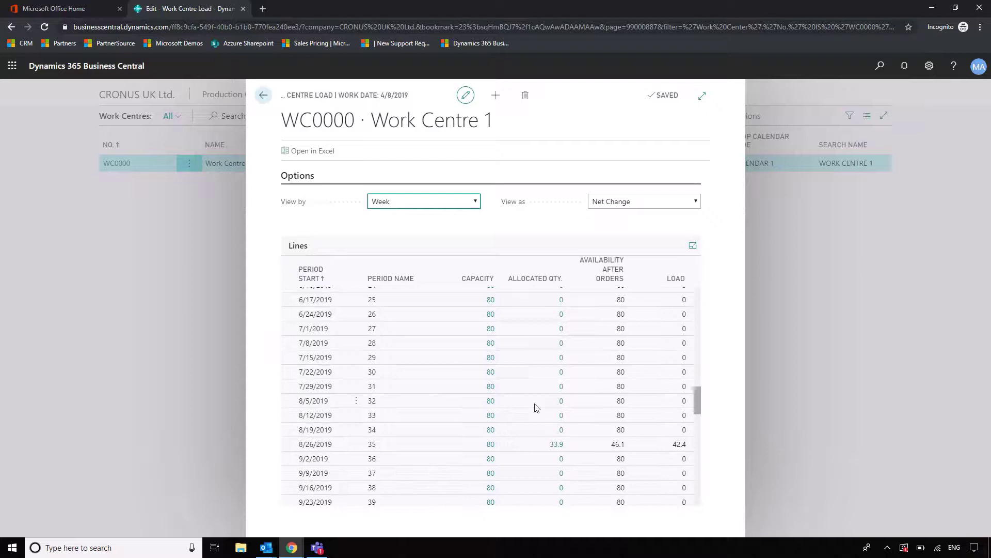
Review the Prod. Order Capacity Need behind week 35's 33.9 allocation, then close it
{"action": "left_click", "coordinate": [557, 445]}
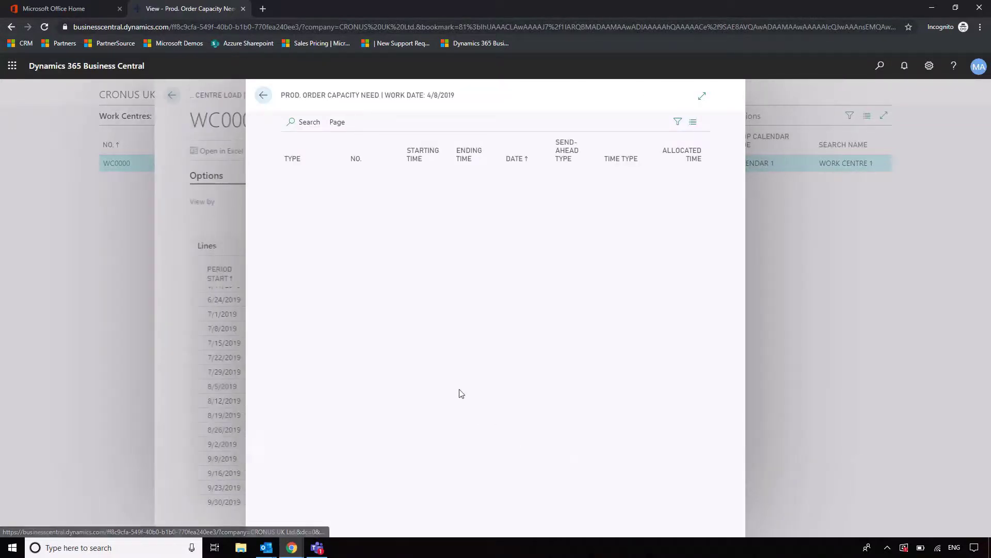
{"action": "left_click", "coordinate": [702, 96]}
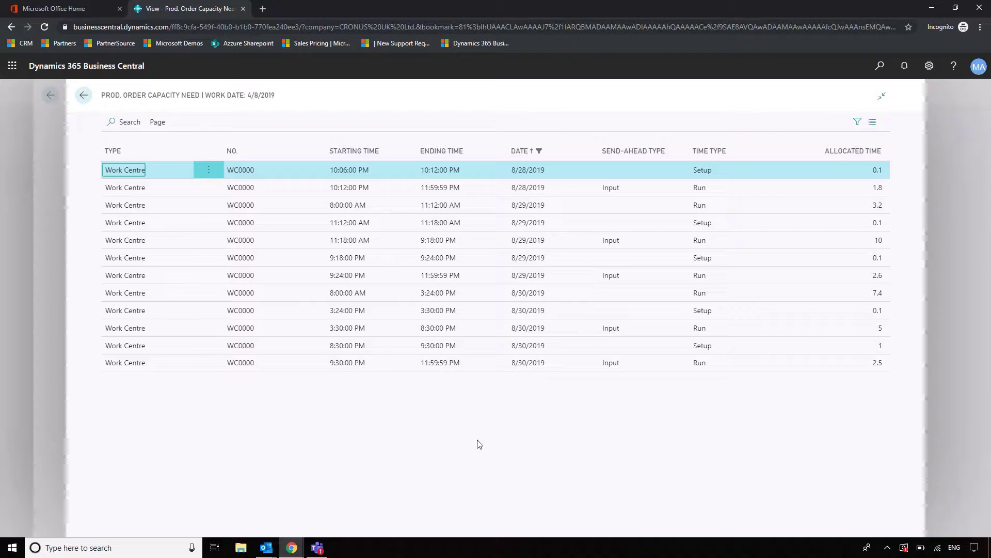
{"action": "key", "text": "Escape"}
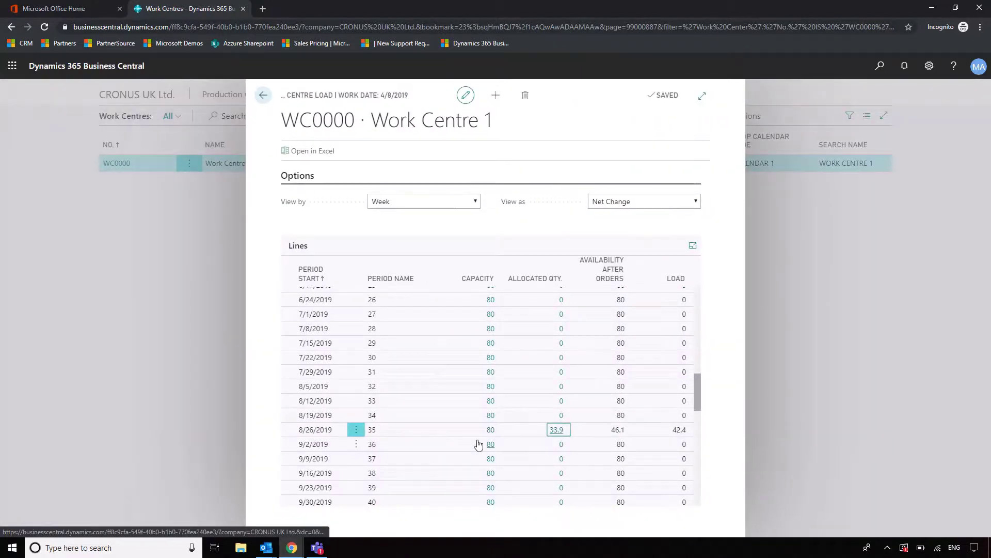
Open released order REL0002, check its 8/28–8/30/2019 schedule, and show its line actions
{"action": "key", "text": "Escape"}
{"action": "key", "text": "Escape"}
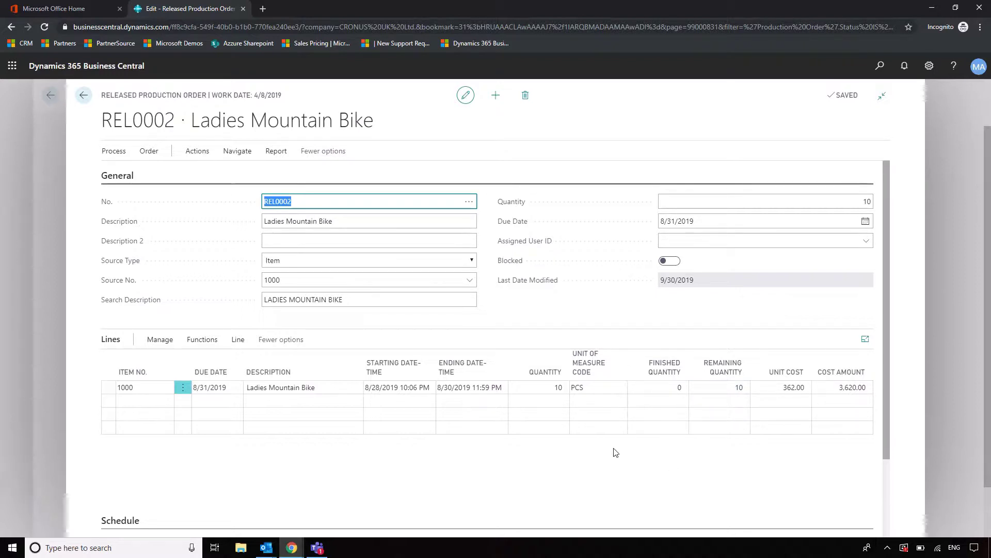
{"action": "scroll", "coordinate": [615, 452], "scroll_direction": "down", "scroll_amount": 2}
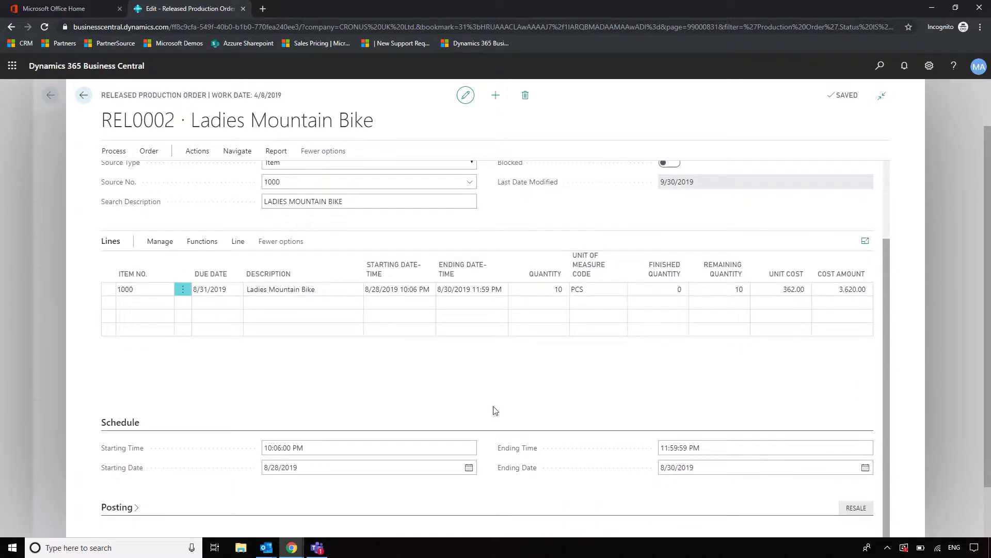
{"action": "scroll", "coordinate": [495, 411], "scroll_direction": "up", "scroll_amount": 2}
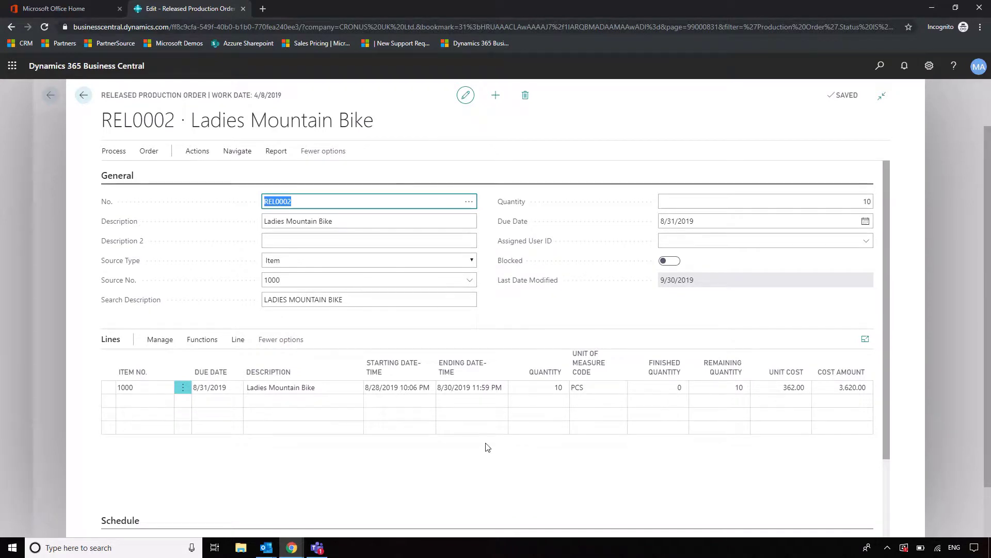
{"action": "scroll", "coordinate": [487, 448], "scroll_direction": "down", "scroll_amount": 2}
{"action": "left_click", "coordinate": [320, 448]}
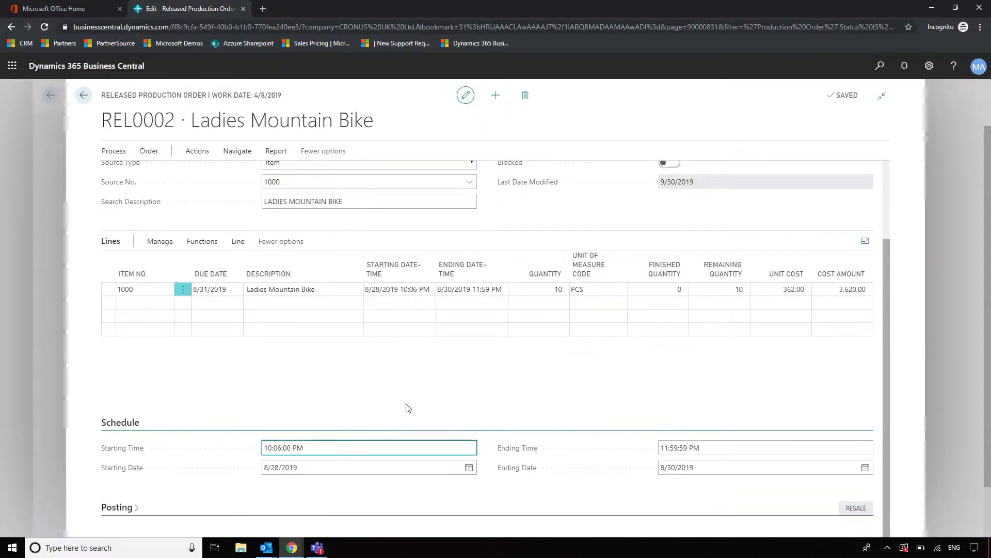
{"action": "scroll", "coordinate": [476, 406], "scroll_direction": "up", "scroll_amount": 2}
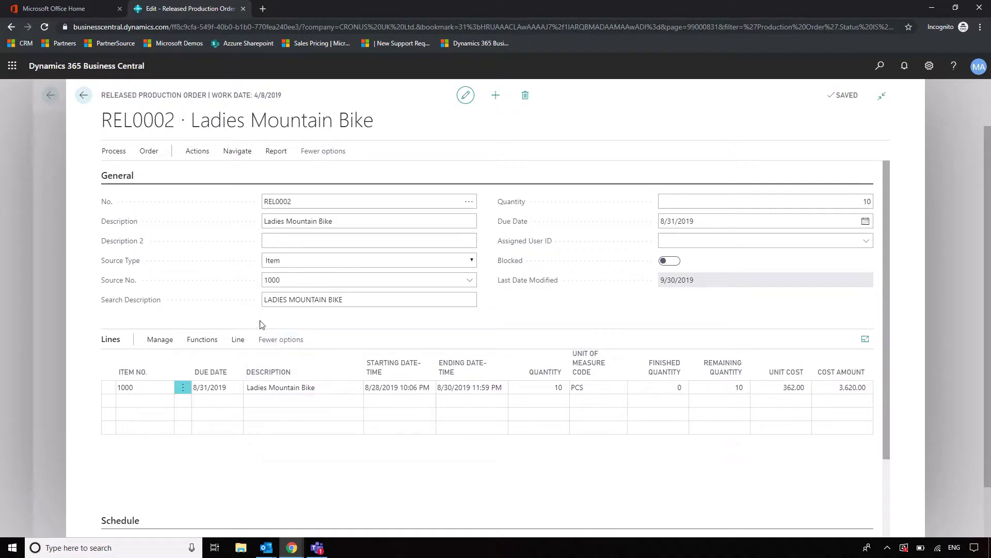
{"action": "left_click", "coordinate": [238, 342]}
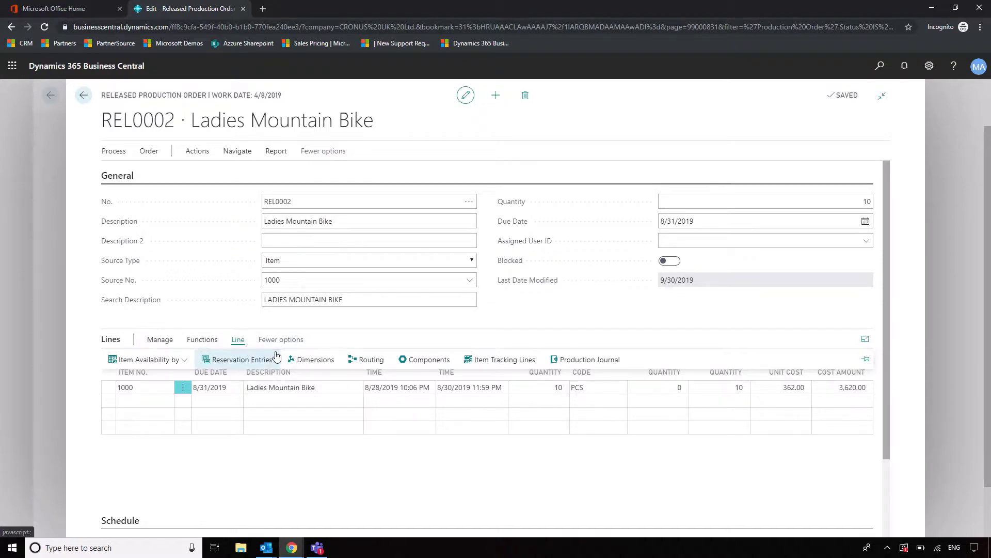
{"action": "left_click", "coordinate": [431, 360]}
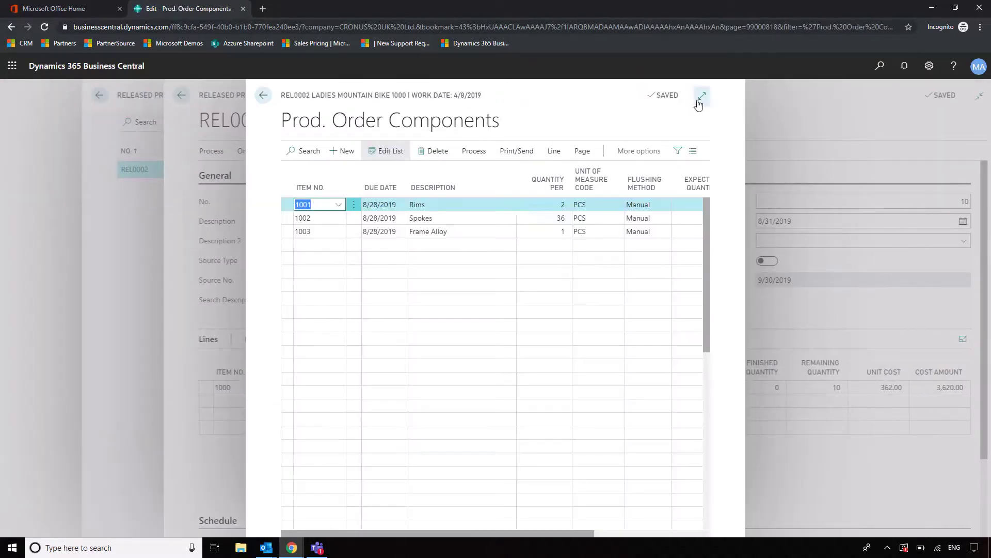
{"action": "left_click", "coordinate": [701, 96]}
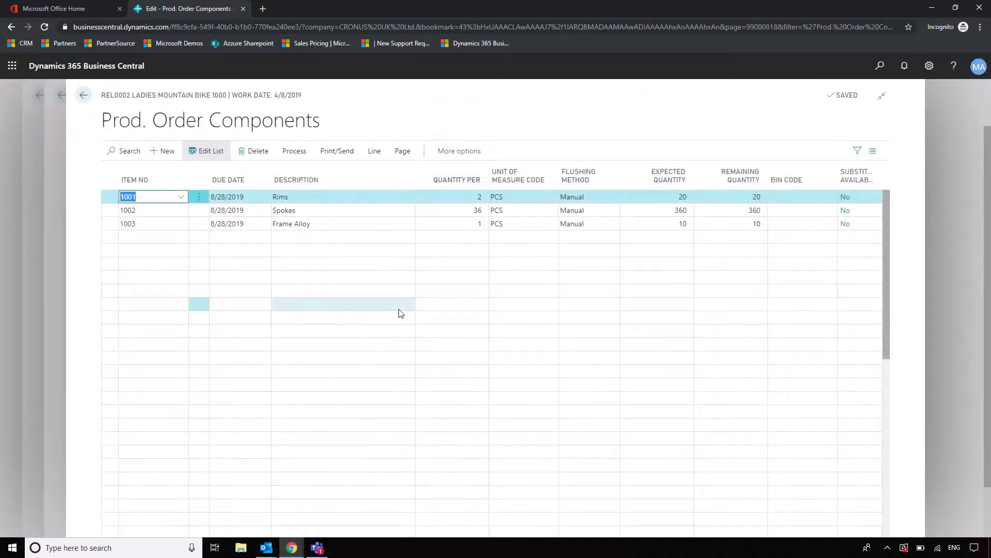
{"action": "left_click", "coordinate": [473, 210]}
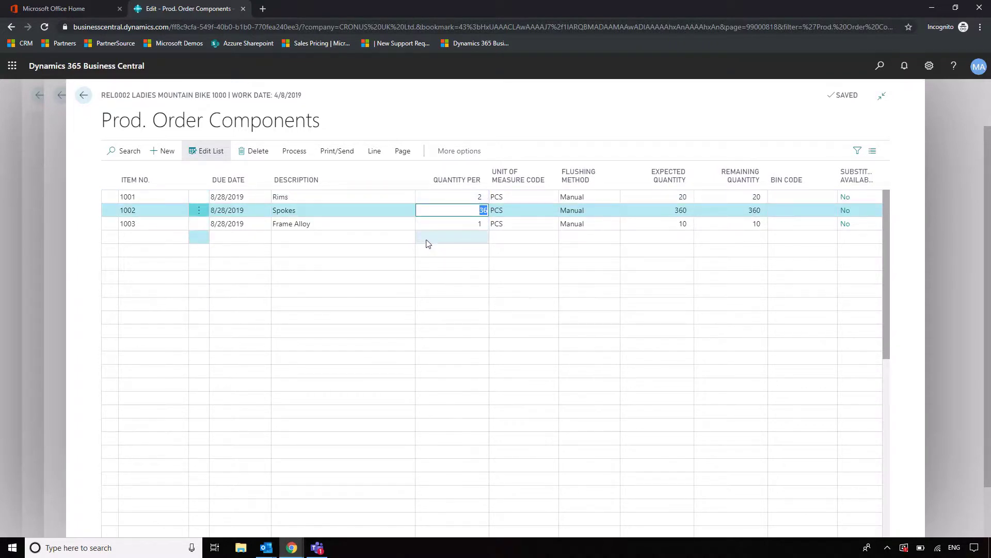
{"action": "left_click", "coordinate": [315, 196]}
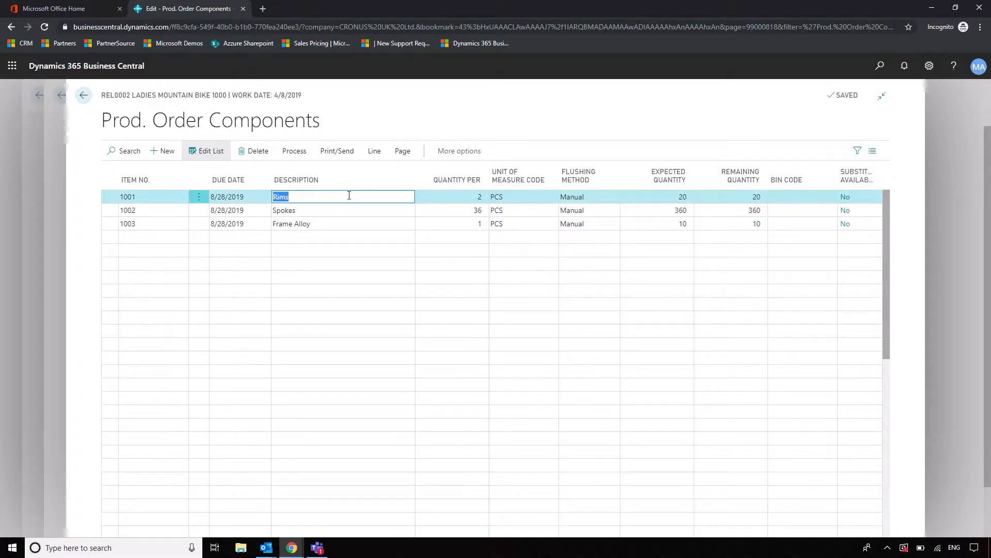
{"action": "key", "text": "shift+Tab"}
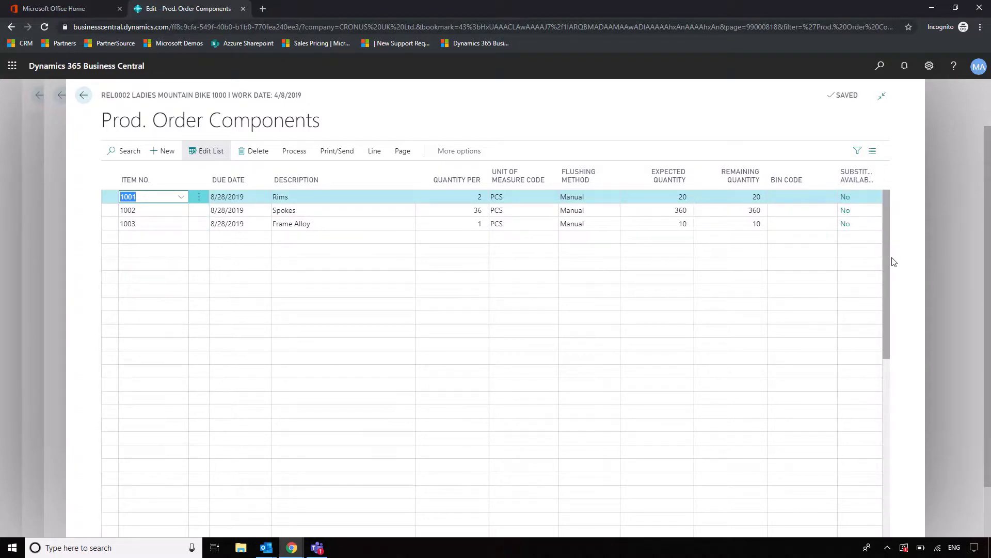
{"action": "key", "text": "Escape"}
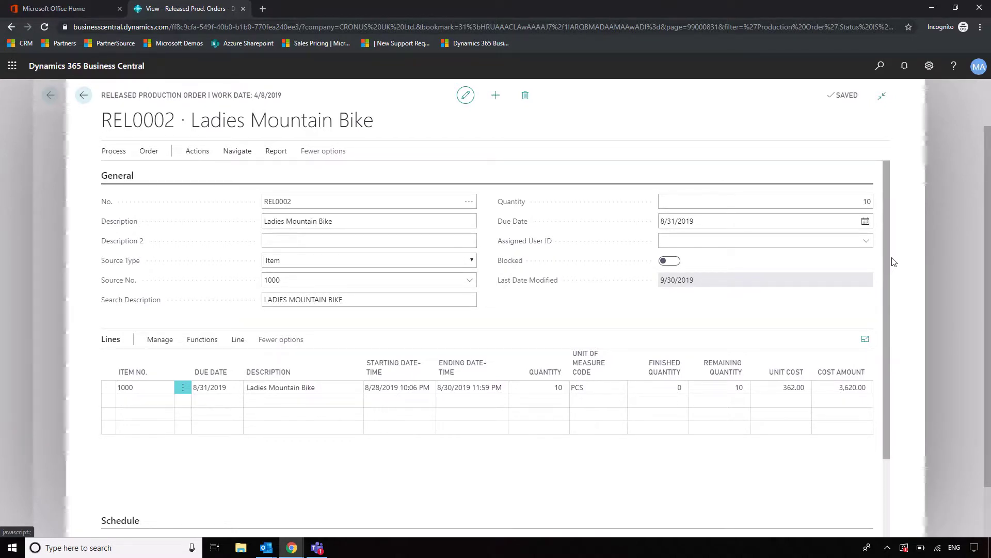
Open the production journal for REL0002's order line at full size
{"action": "left_click", "coordinate": [237, 339]}
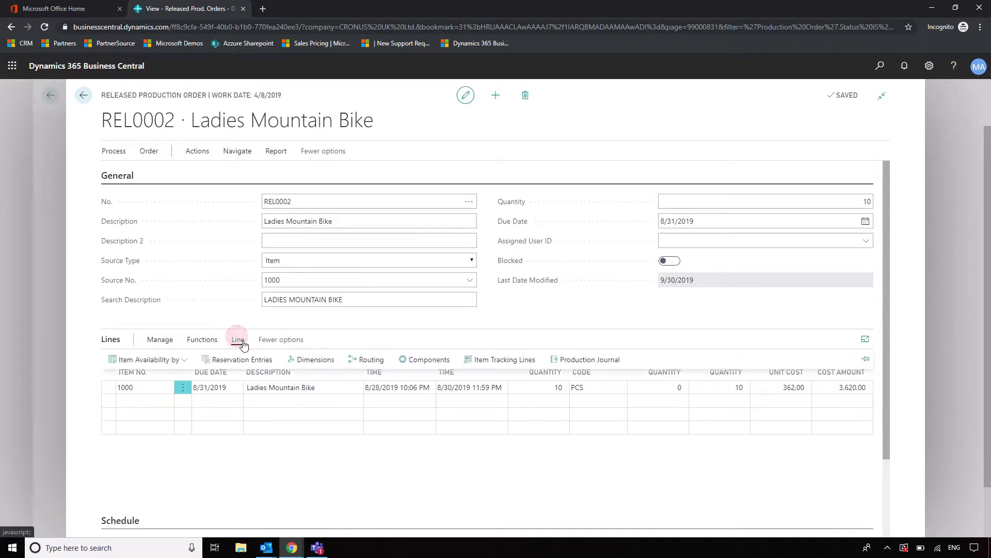
{"action": "left_click", "coordinate": [575, 360]}
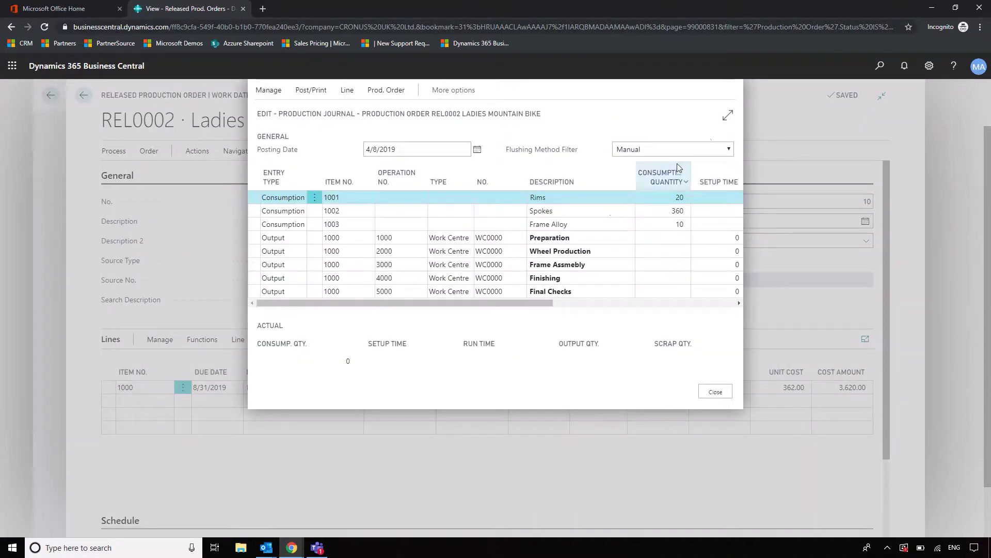
{"action": "left_click", "coordinate": [727, 115]}
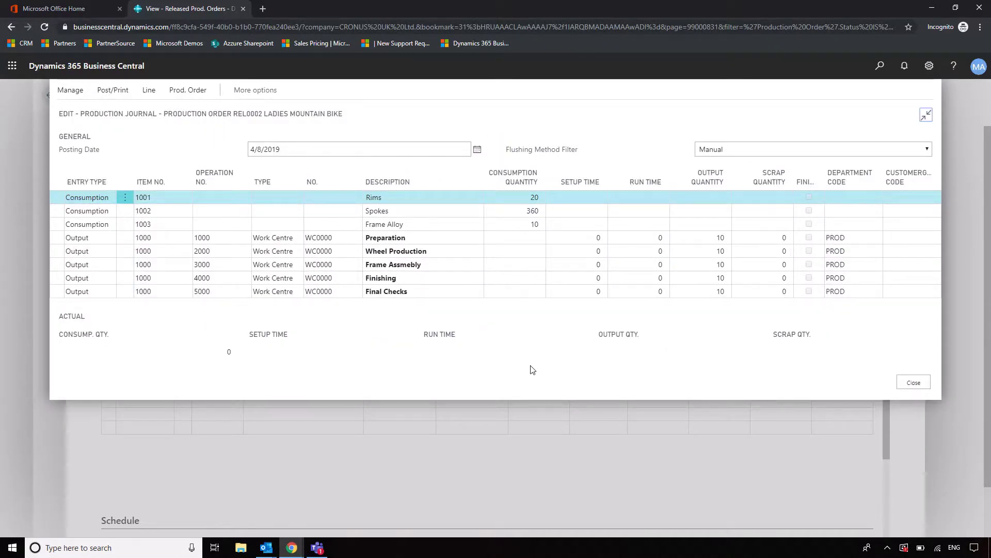
Mark Preparation, Wheel Production, frame assembly, Finishing and Final Checks operations as finished
{"action": "left_click", "coordinate": [695, 238]}
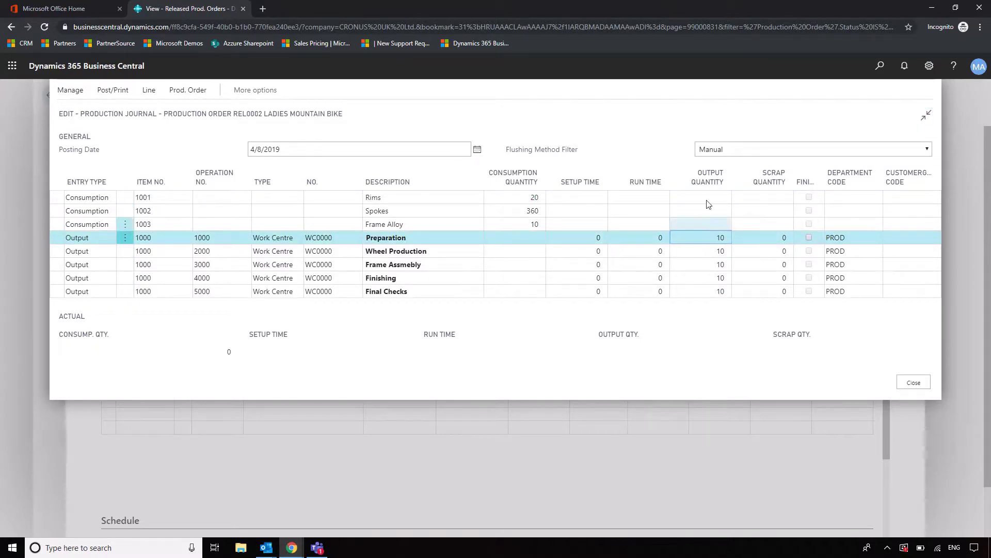
{"action": "left_click", "coordinate": [808, 238]}
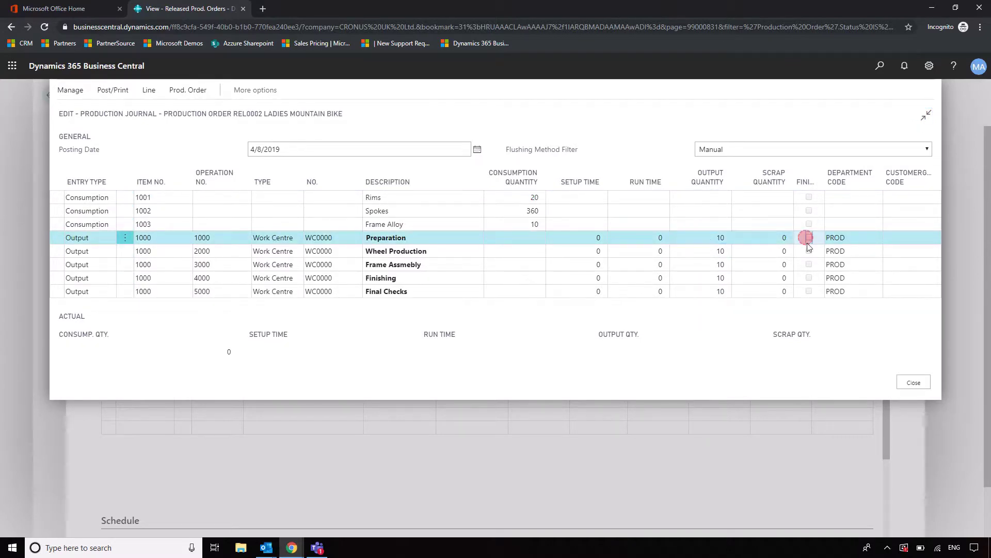
{"action": "left_click", "coordinate": [809, 251]}
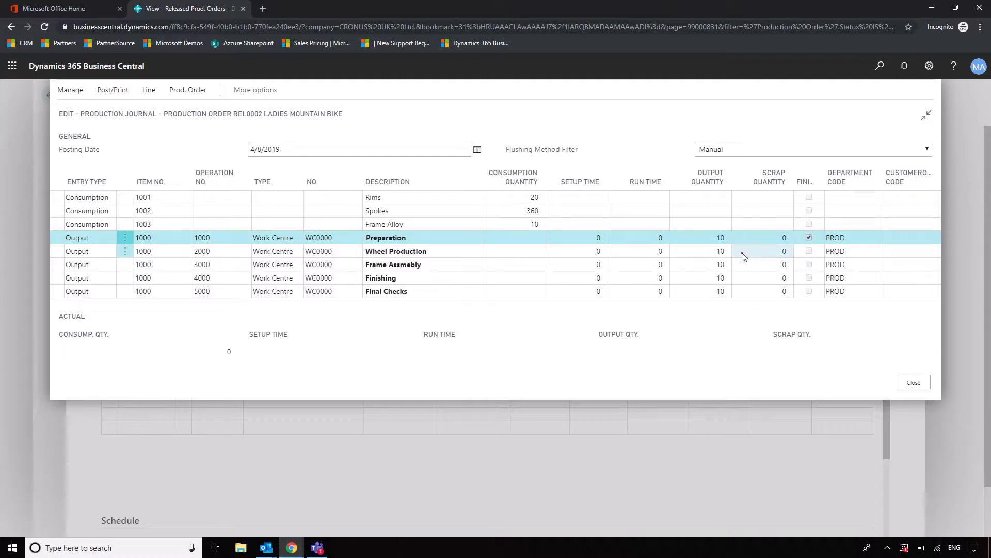
{"action": "left_click", "coordinate": [752, 264]}
{"action": "left_click", "coordinate": [808, 264]}
{"action": "left_click", "coordinate": [759, 278]}
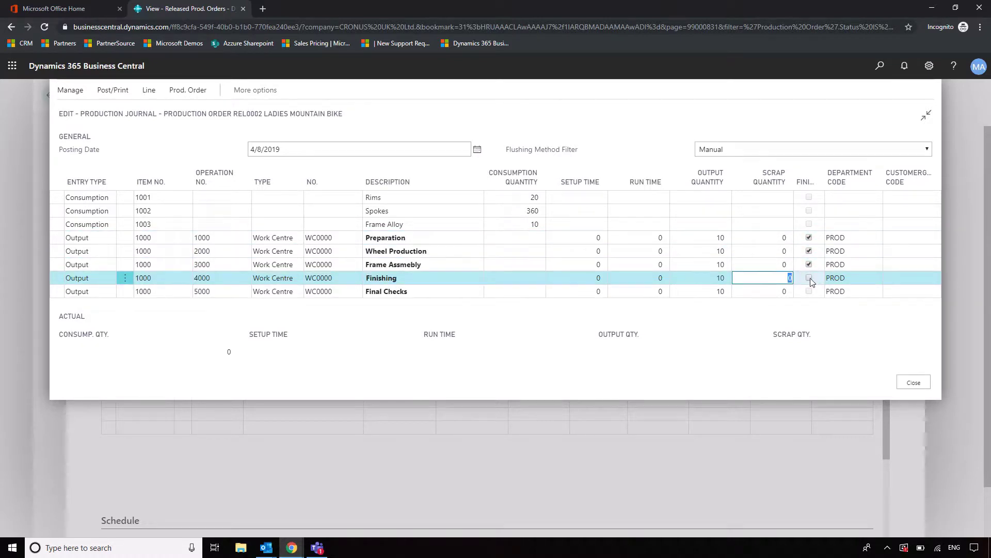
{"action": "left_click", "coordinate": [809, 278]}
{"action": "left_click", "coordinate": [744, 290]}
{"action": "left_click", "coordinate": [808, 291]}
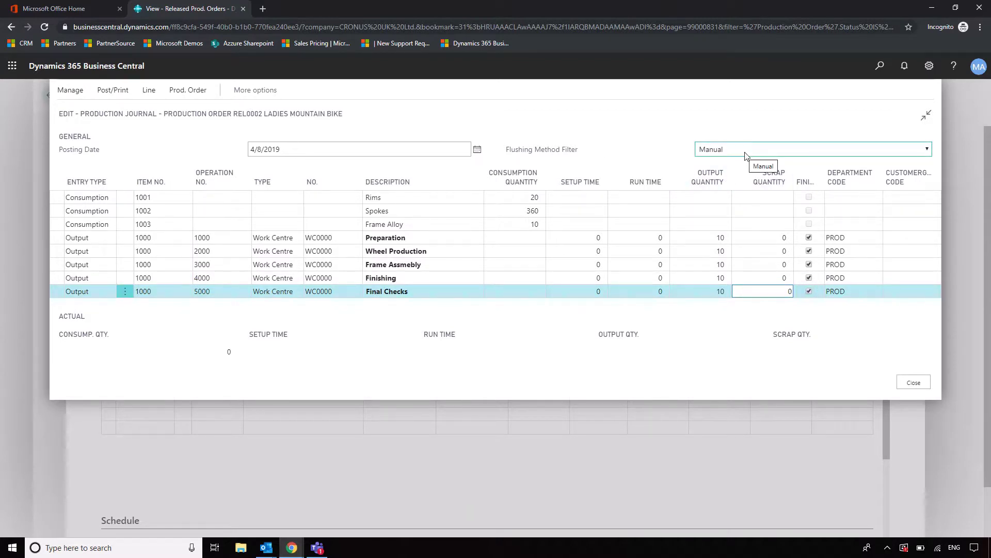
{"action": "left_click", "coordinate": [598, 364]}
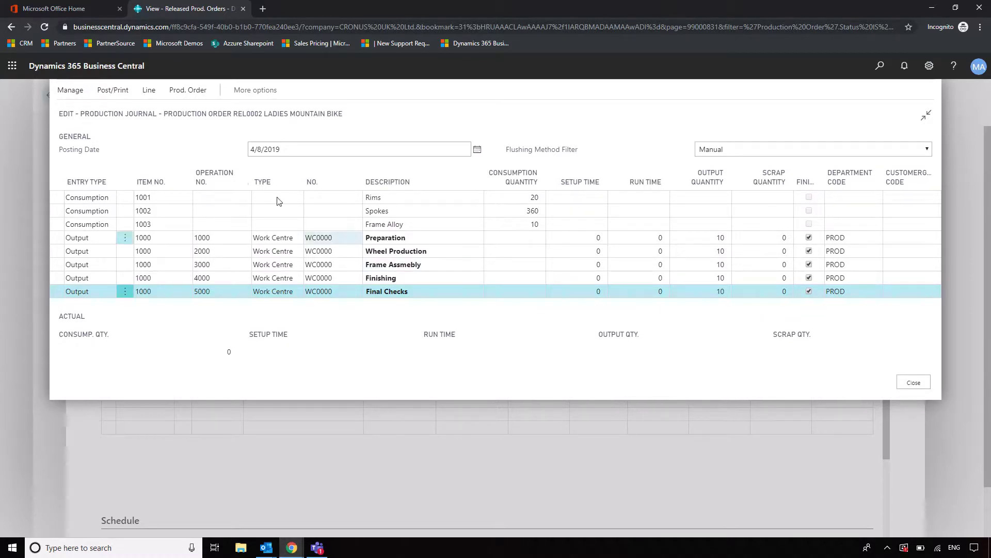
Post the production journal lines and acknowledge the success message
{"action": "left_click", "coordinate": [114, 91]}
{"action": "left_click", "coordinate": [68, 110]}
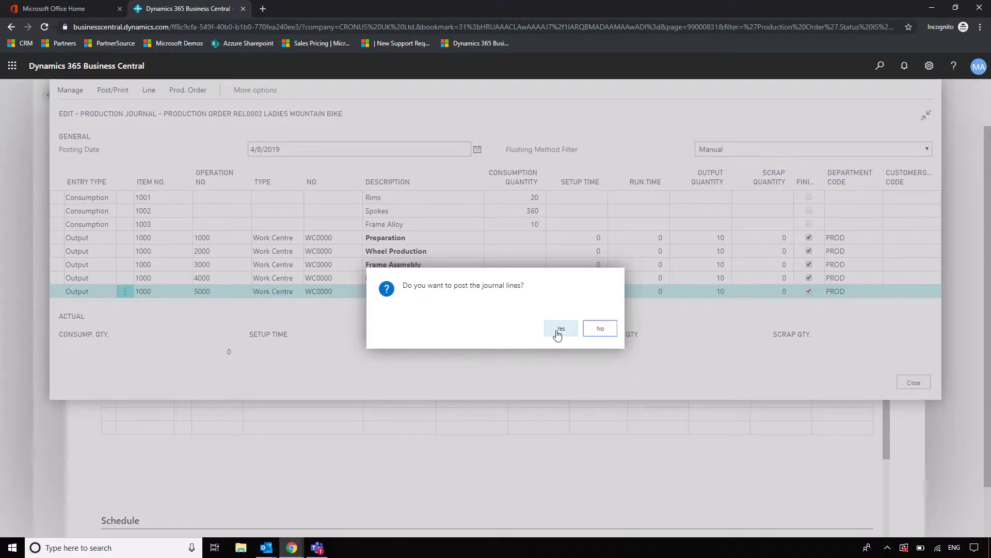
{"action": "left_click", "coordinate": [557, 328]}
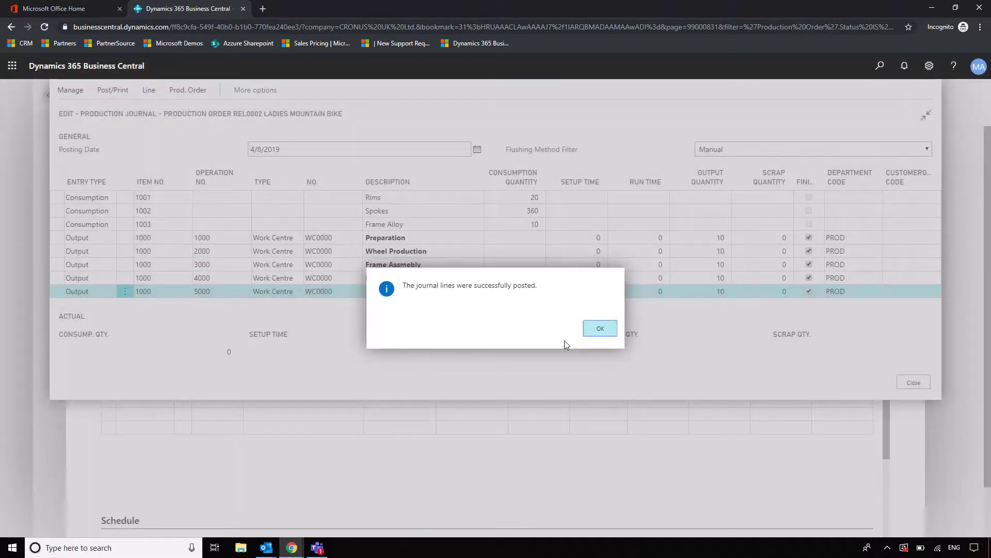
{"action": "left_click", "coordinate": [602, 329]}
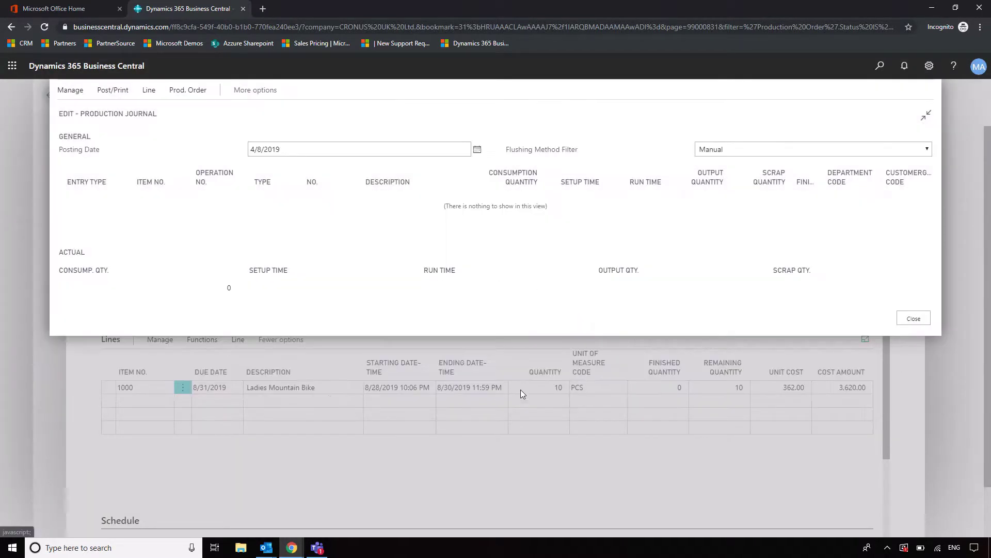
Set REL0002's status to Finished with Update Unit Cost switched on
{"action": "left_click", "coordinate": [915, 320]}
{"action": "left_click", "coordinate": [114, 151]}
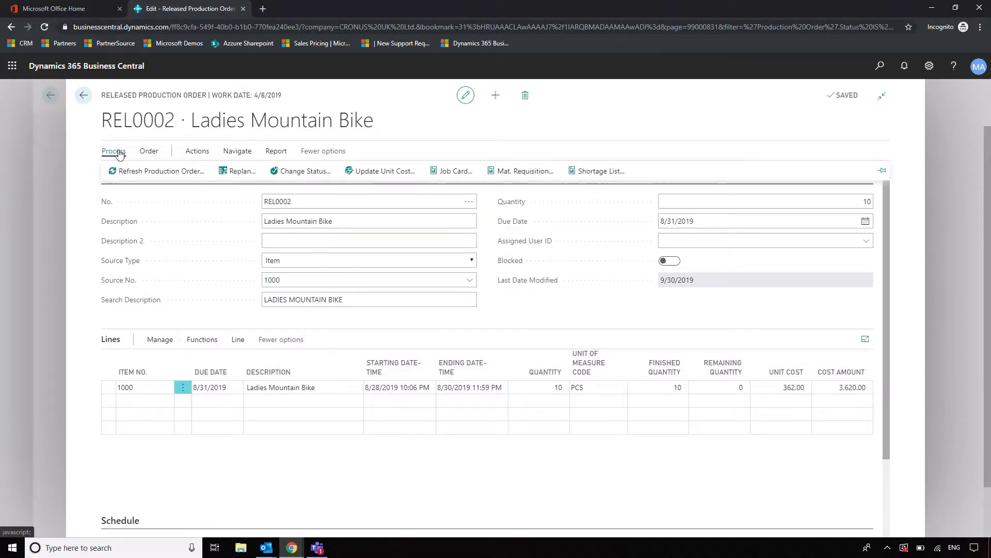
{"action": "left_click", "coordinate": [292, 172]}
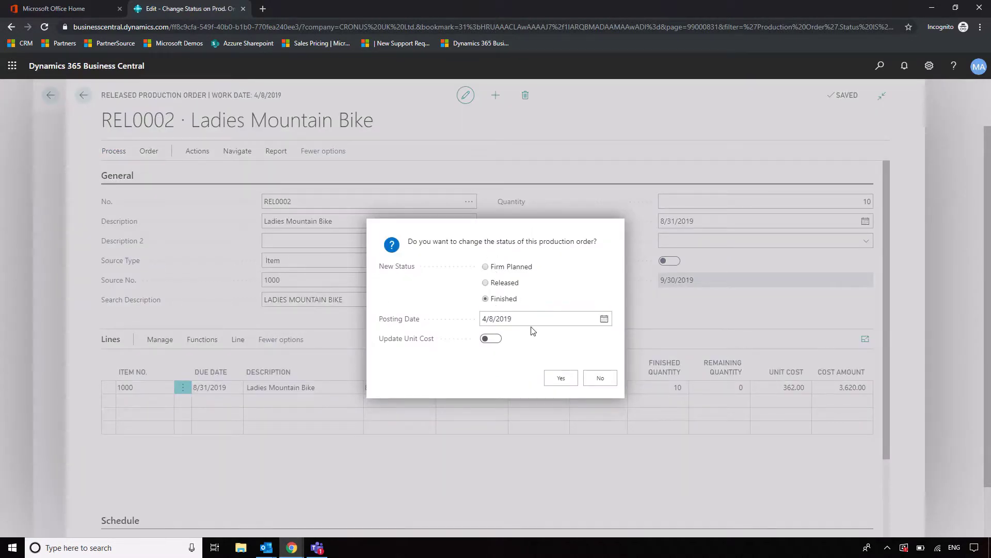
{"action": "left_click", "coordinate": [491, 338]}
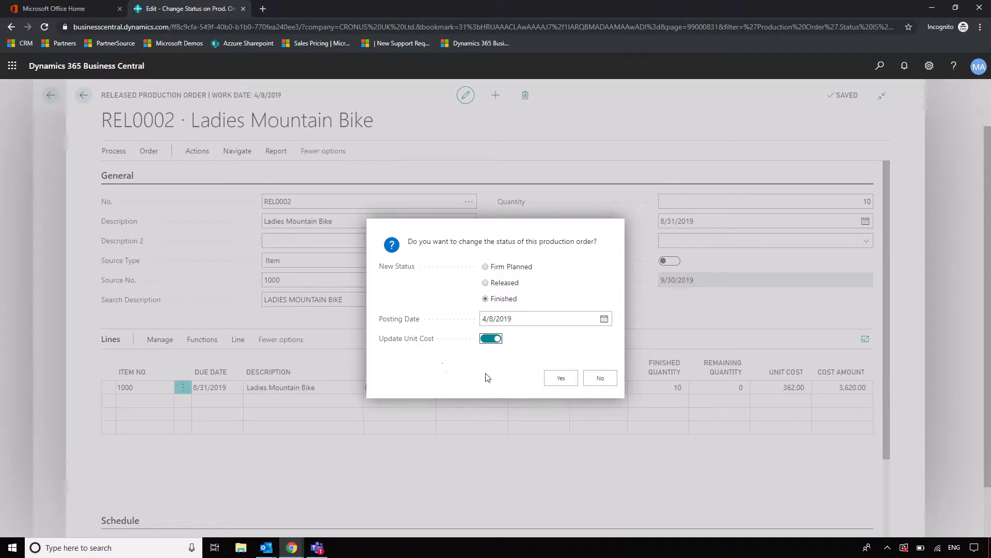
{"action": "left_click", "coordinate": [561, 381]}
{"action": "left_click", "coordinate": [598, 331]}
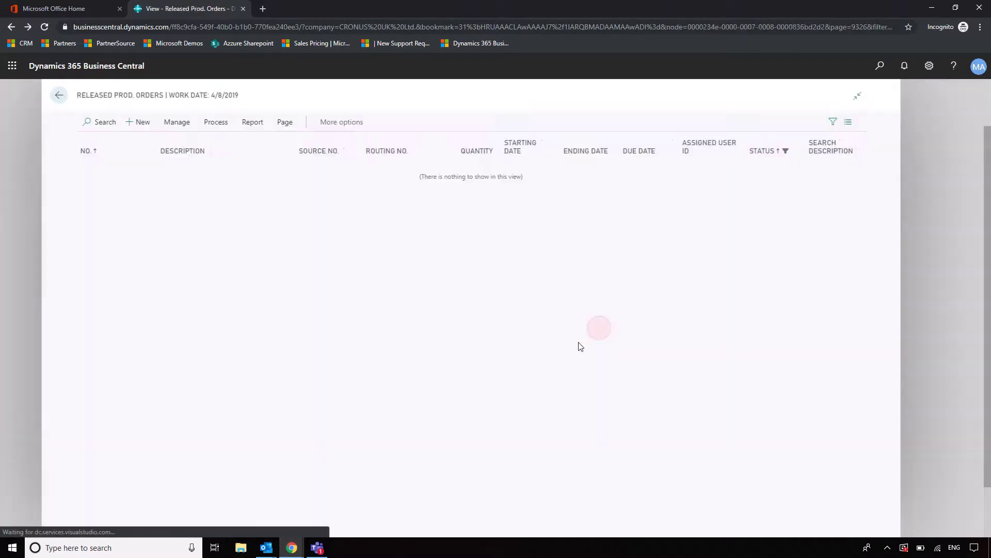
Leave the released orders list and open Product Design > Items
{"action": "key", "text": "Escape"}
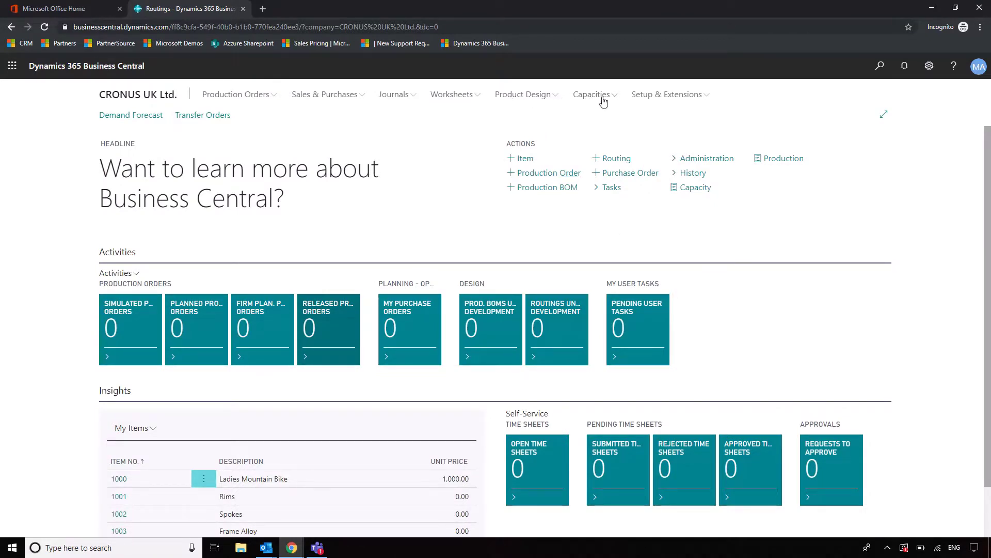
{"action": "left_click", "coordinate": [532, 95]}
{"action": "left_click", "coordinate": [394, 116]}
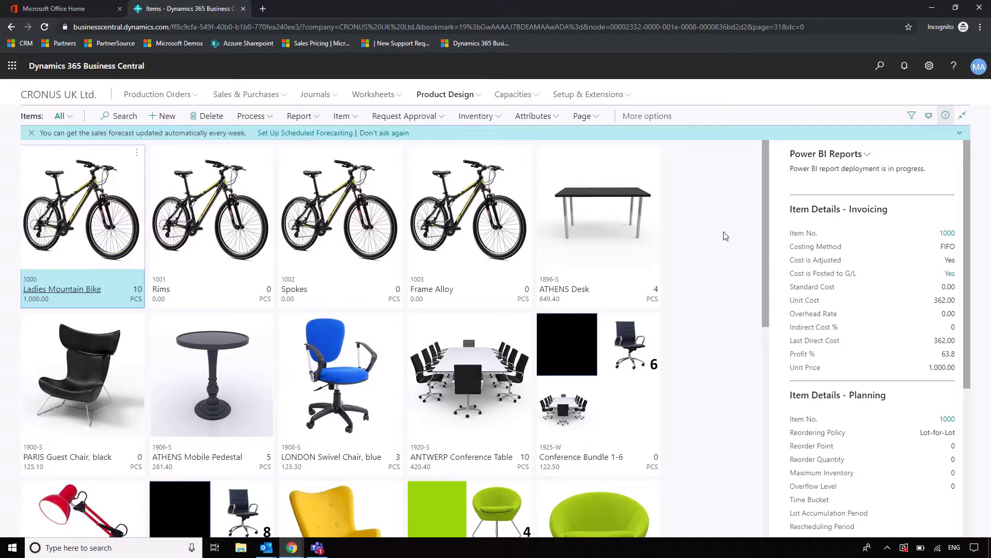
Open Relecloud's sales order 101007 from the Sales Orders list
{"action": "left_click", "coordinate": [282, 96]}
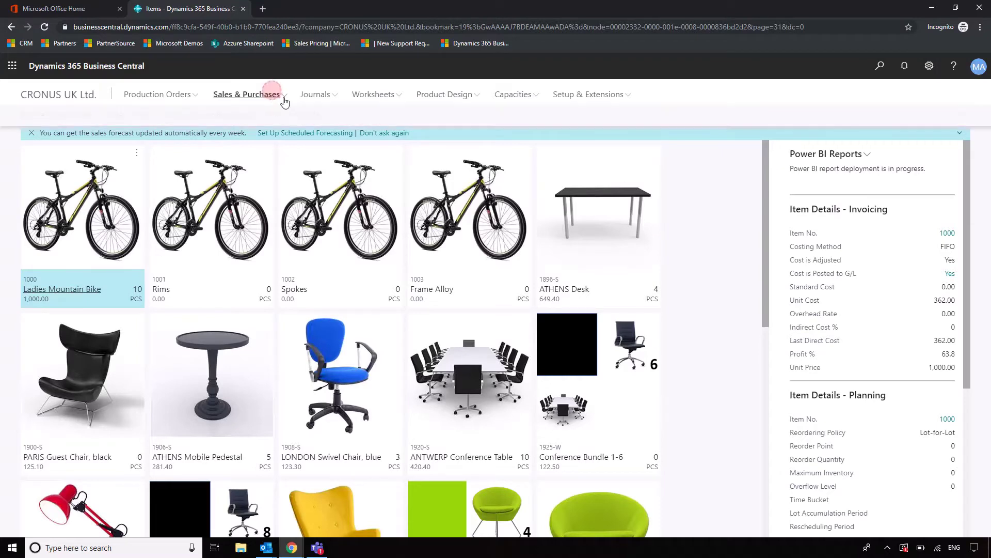
{"action": "left_click", "coordinate": [130, 115]}
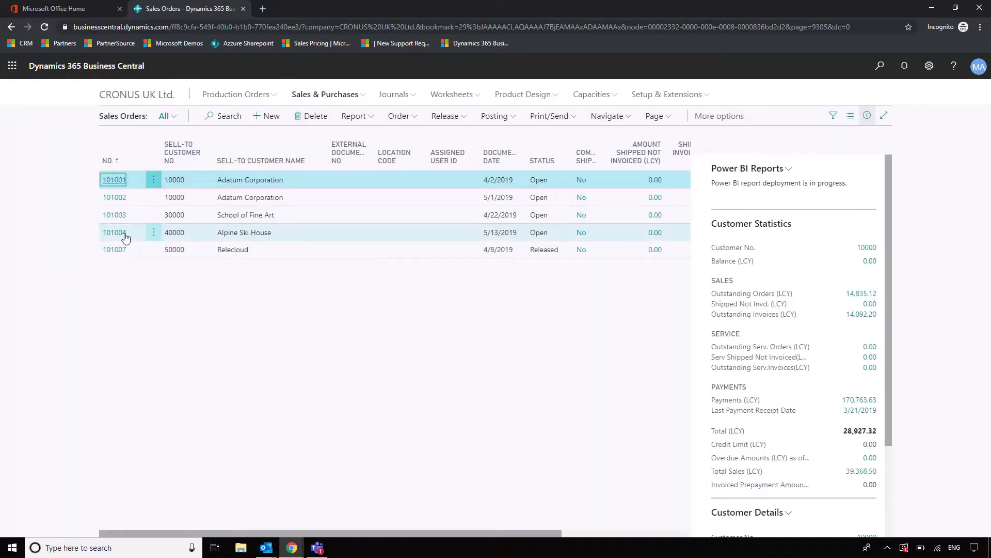
{"action": "left_click", "coordinate": [114, 250]}
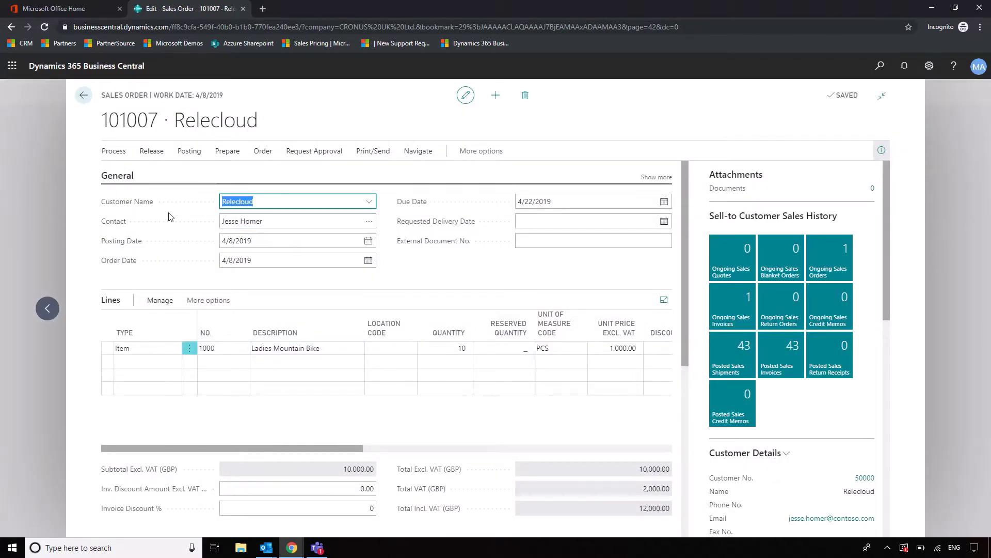
Post the order as Ship and Invoice, declining to open posted invoice 103217
{"action": "left_click", "coordinate": [178, 150]}
{"action": "left_click", "coordinate": [115, 170]}
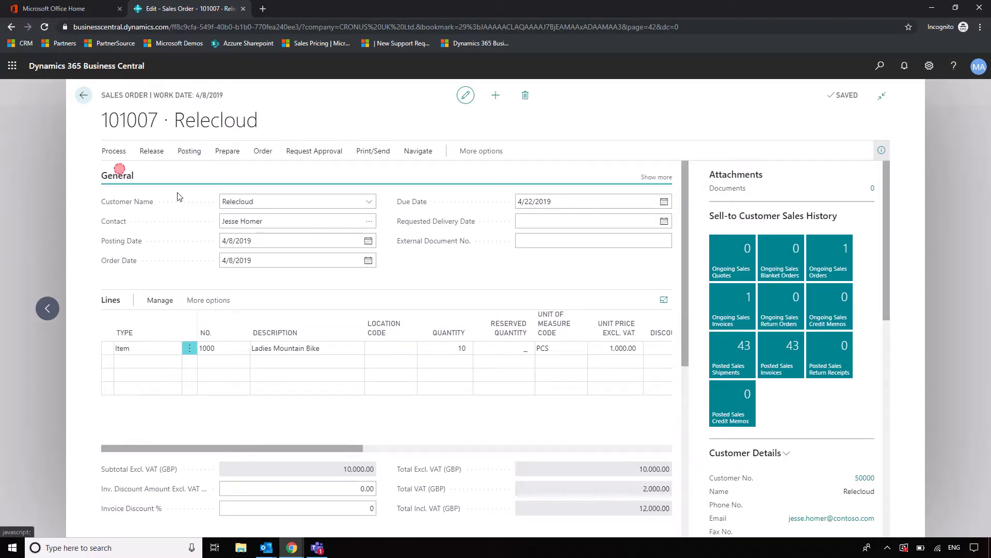
{"action": "left_click", "coordinate": [550, 347]}
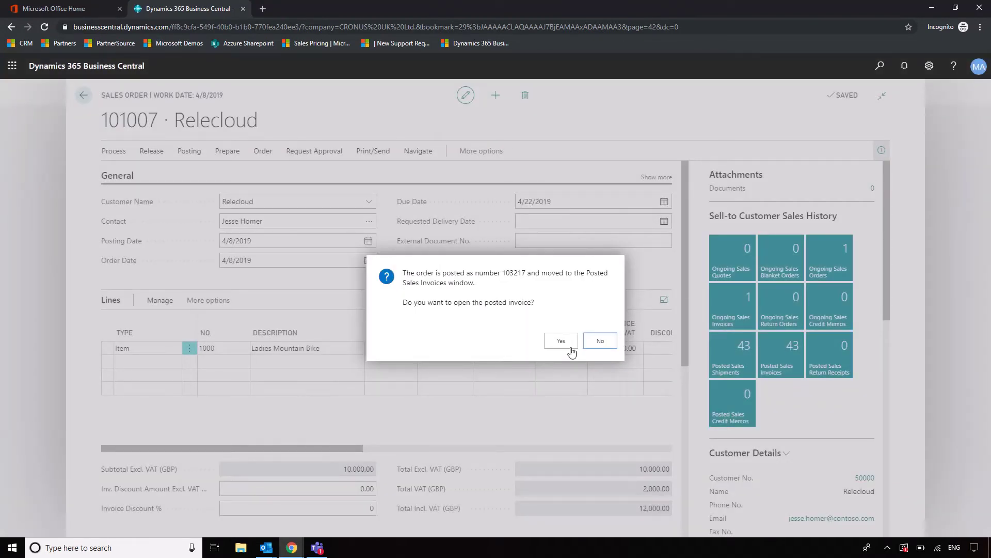
{"action": "left_click", "coordinate": [603, 340]}
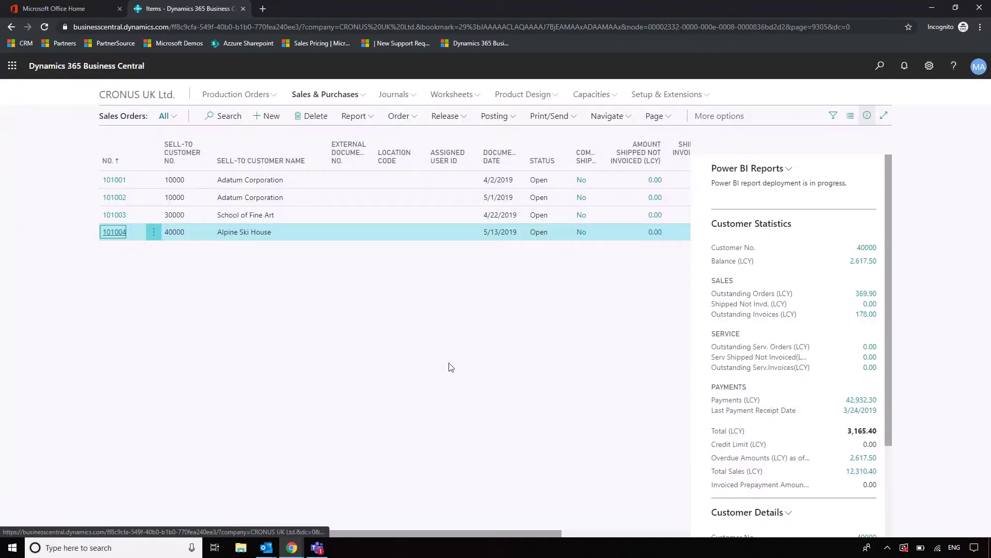
Close the Sales Orders list with Esc
{"action": "key", "text": "Escape"}
{"action": "key", "text": "Escape"}
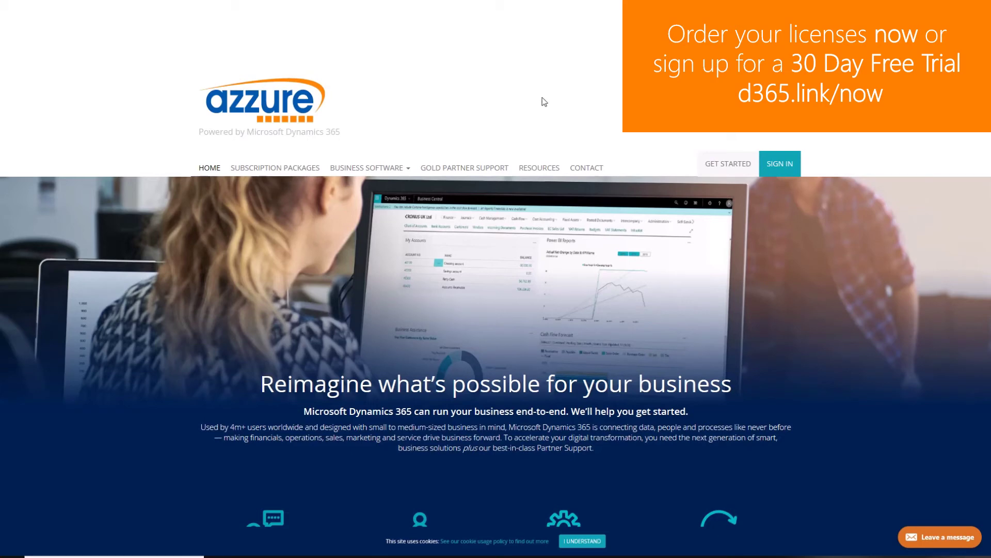
Go to the Azzure Subscription Packages list and open the Business Central [Premium] package page
{"action": "left_click", "coordinate": [297, 168]}
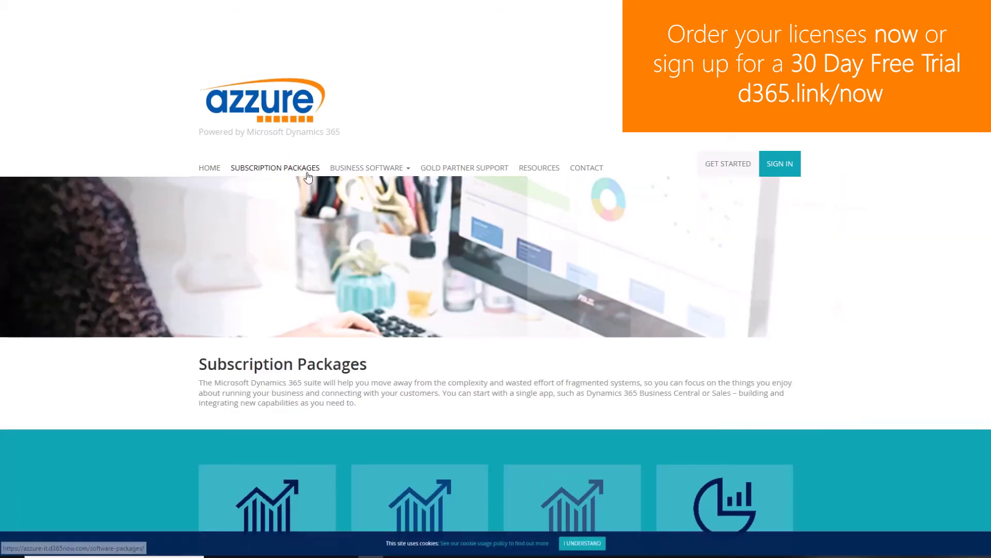
{"action": "scroll", "coordinate": [862, 288], "scroll_direction": "down", "scroll_amount": 2}
{"action": "scroll", "coordinate": [861, 289], "scroll_direction": "down", "scroll_amount": 2}
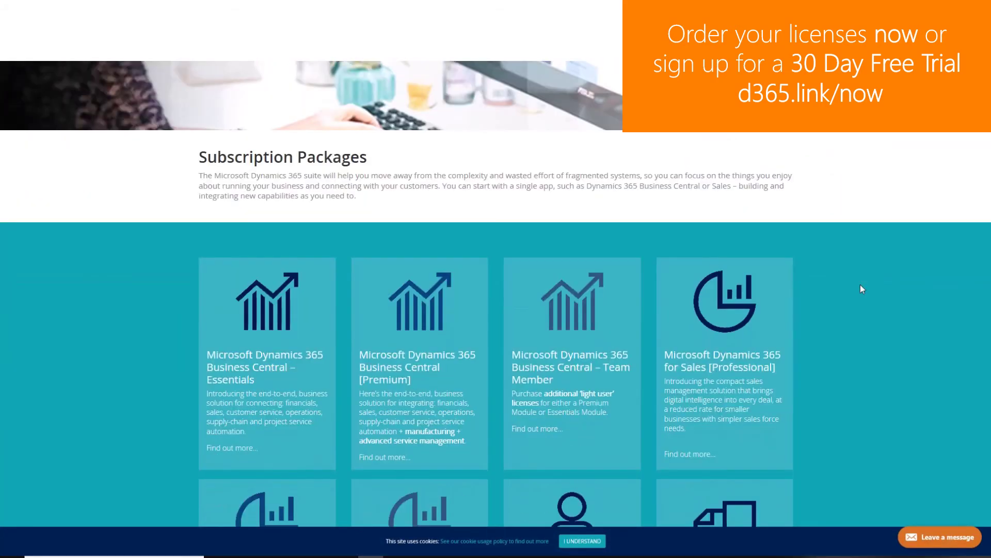
{"action": "left_click", "coordinate": [436, 304]}
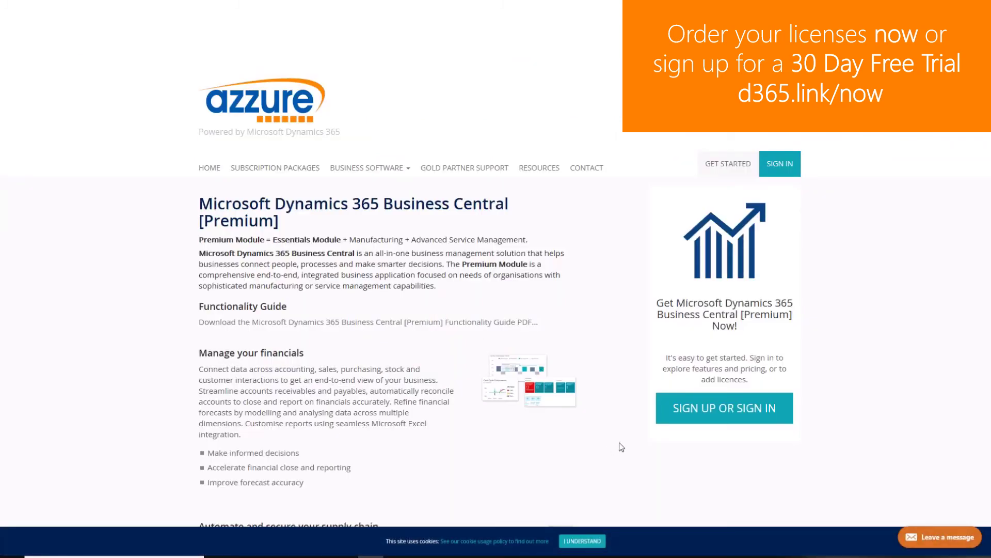
{"action": "scroll", "coordinate": [622, 447], "scroll_direction": "down", "scroll_amount": 1}
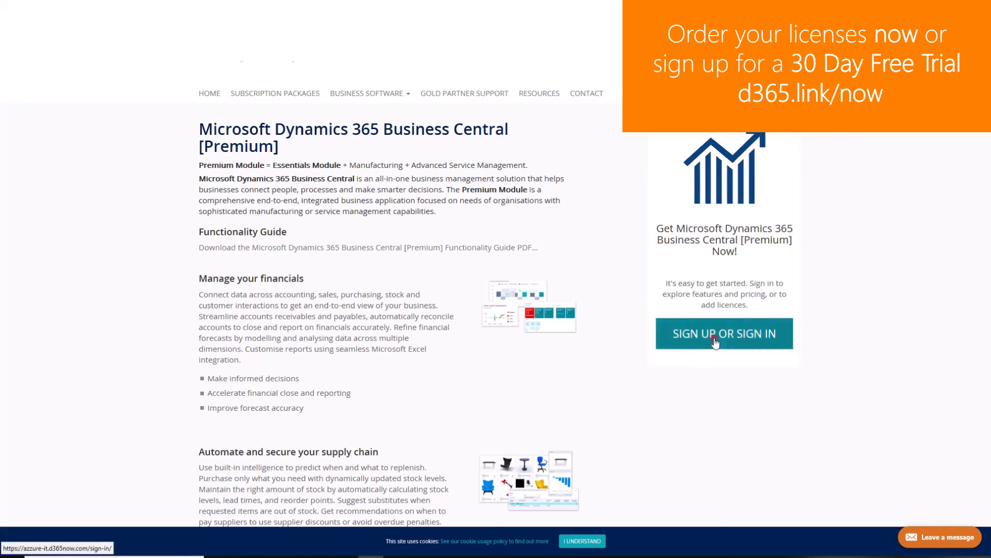